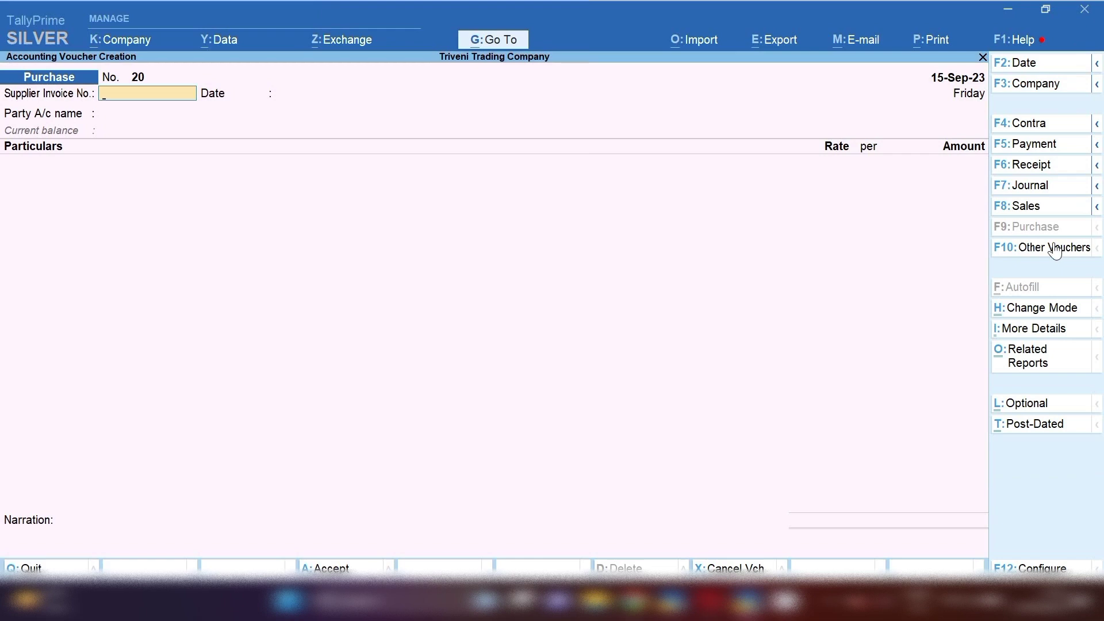
# Set the purchase voucher mode to Accounting Invoice and enter supplier invoice number 12364 dated 15-Sep-23.
pyautogui.click(1039, 319)
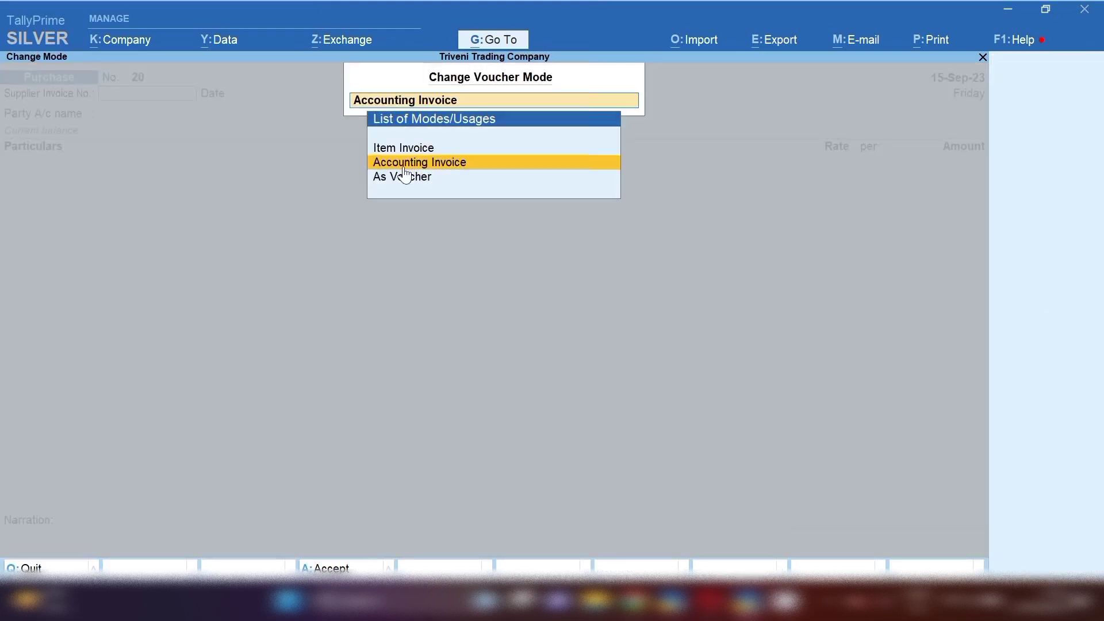
pyautogui.press('Return')
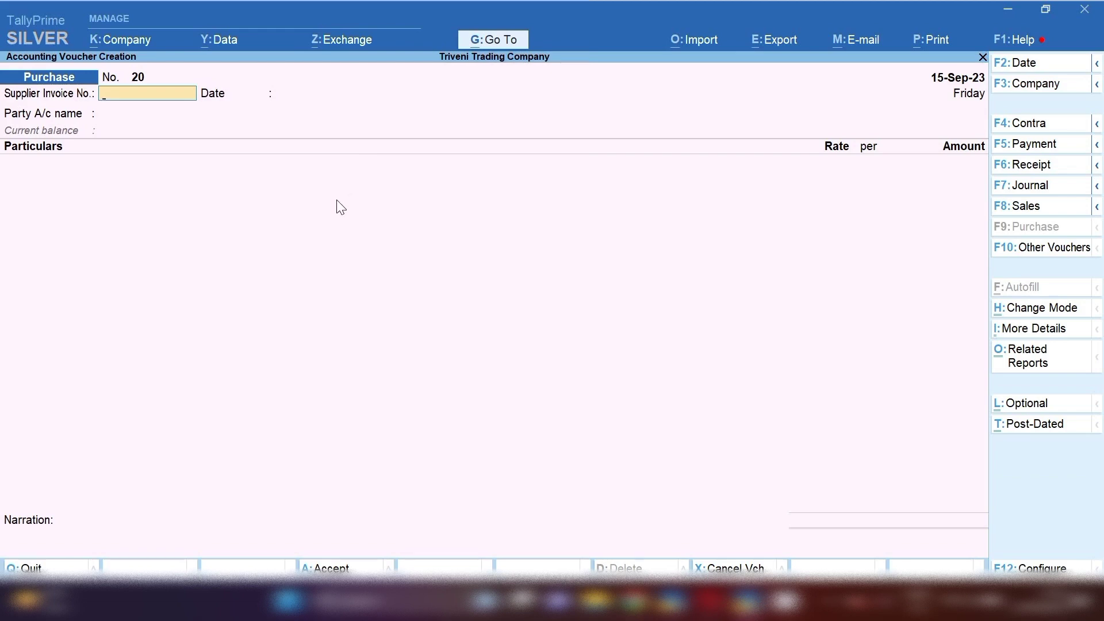
pyautogui.write('2364')
pyautogui.press('Return')
pyautogui.press('Return')
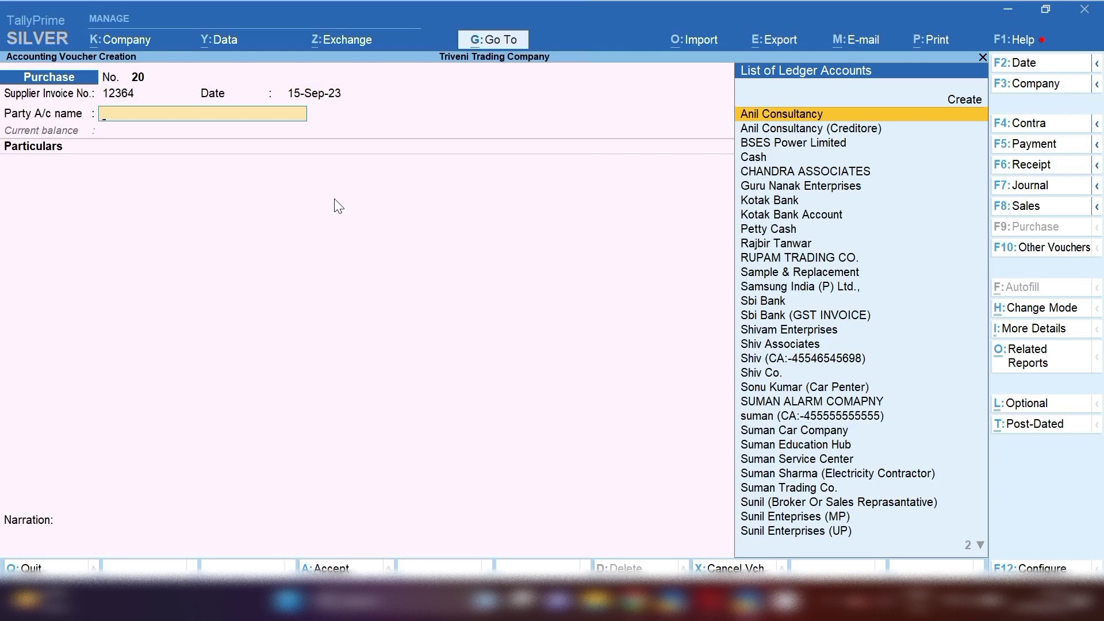
# Choose Suman Education Hub as the party account and accept the receipt and party details without filling them in.
pyautogui.write('SUM')
pyautogui.press('Down')
pyautogui.press('Down')
pyautogui.press('Down')
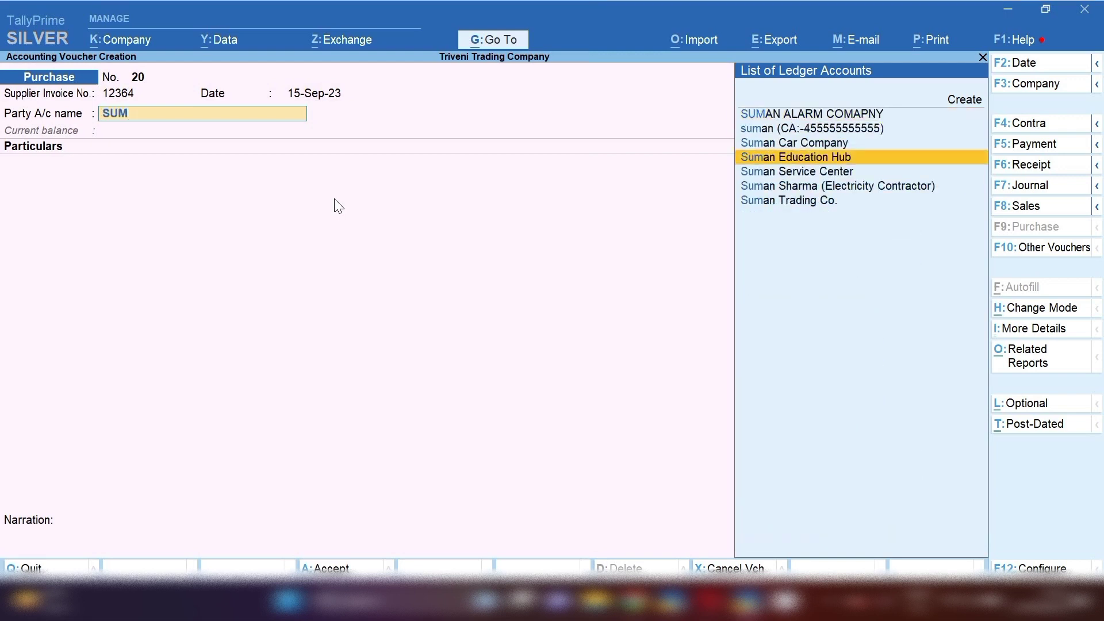
pyautogui.press('Return')
pyautogui.press('Return')
pyautogui.press('Return')
pyautogui.press('Return')
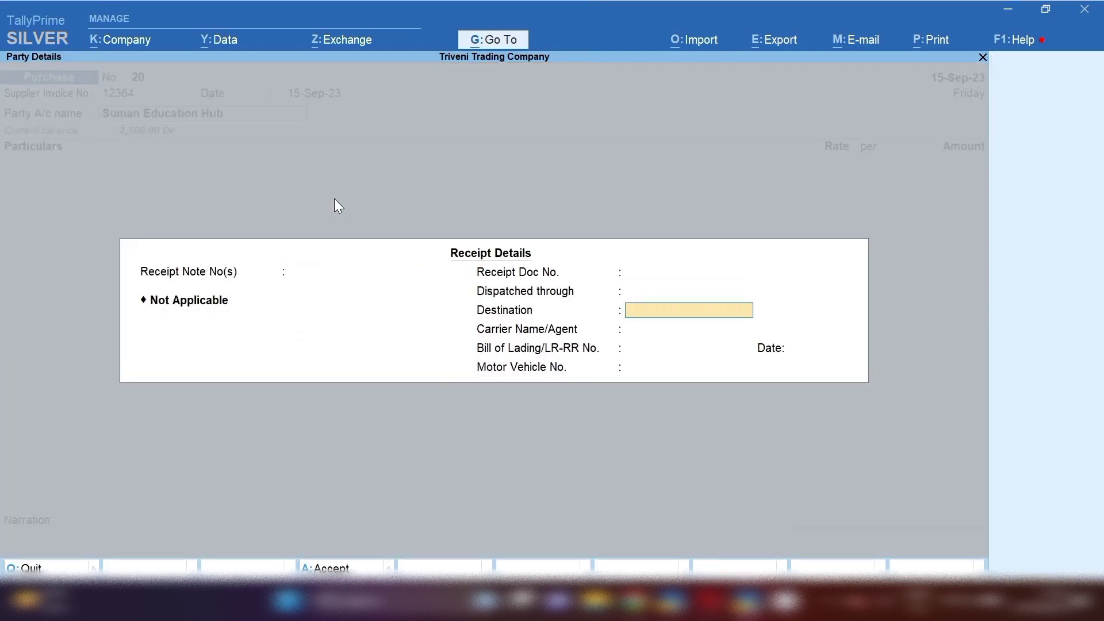
pyautogui.press('Return')
pyautogui.press('Return')
pyautogui.press('Return')
pyautogui.press('Return')
pyautogui.press('Return')
pyautogui.press('Return')
pyautogui.press('BackSpace')
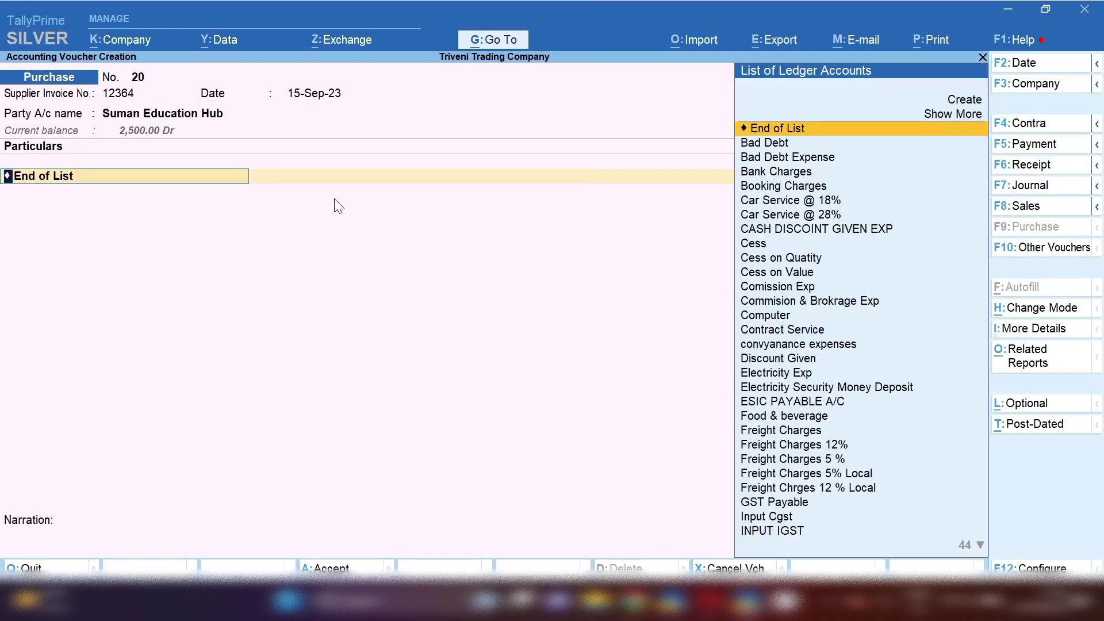
# Select the Food & beverage ledger as the first particular, skip its description, and open the ledger for alteration.
pyautogui.write('FOO')
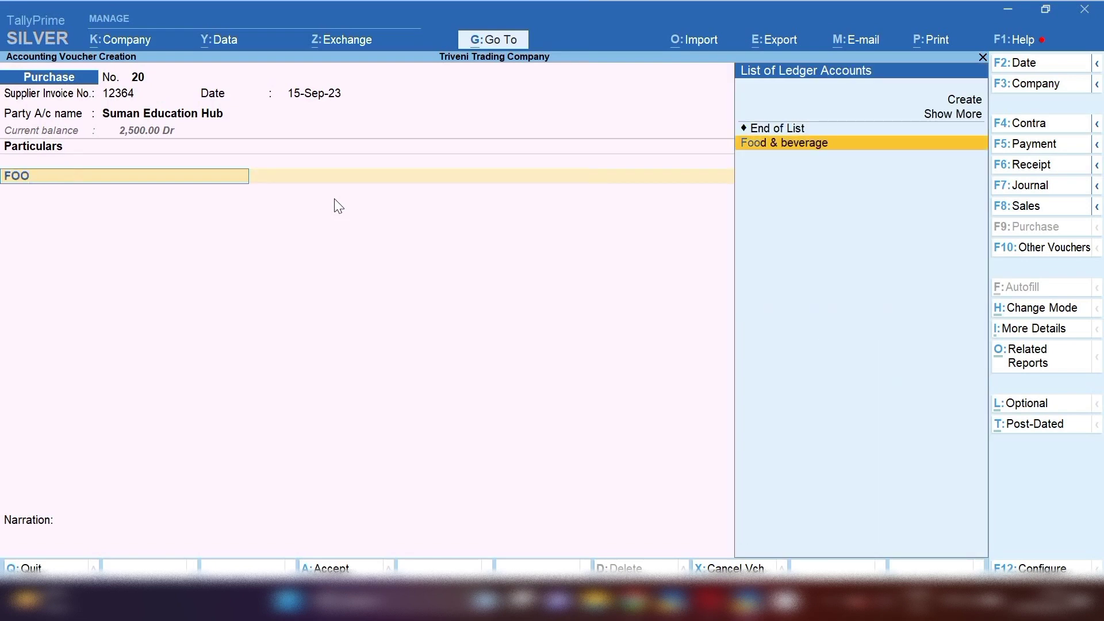
pyautogui.press('Return')
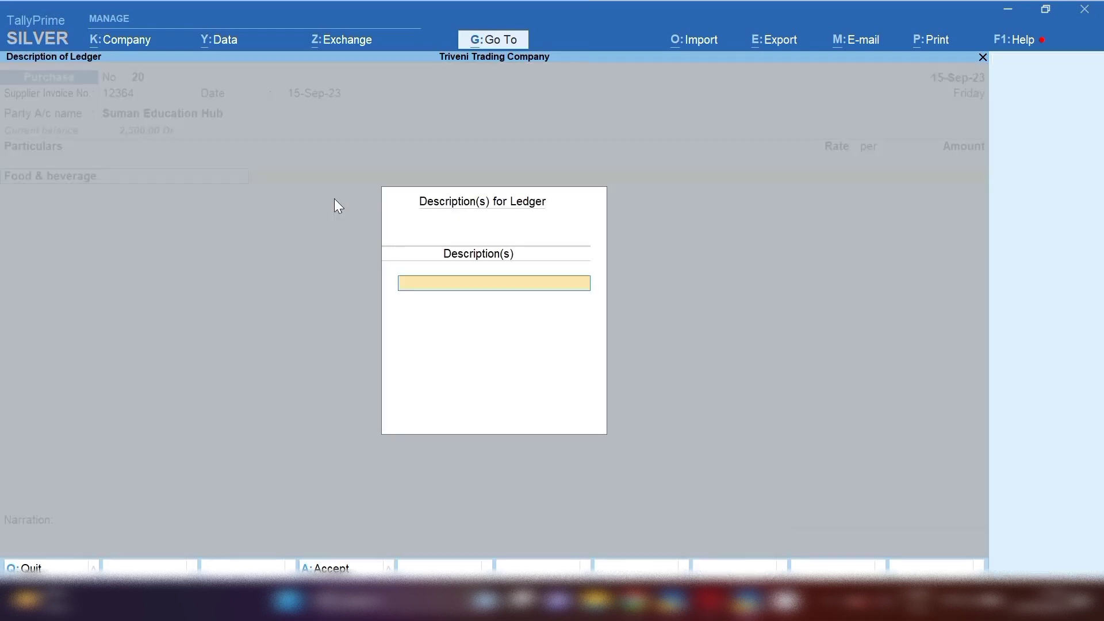
pyautogui.press('Escape')
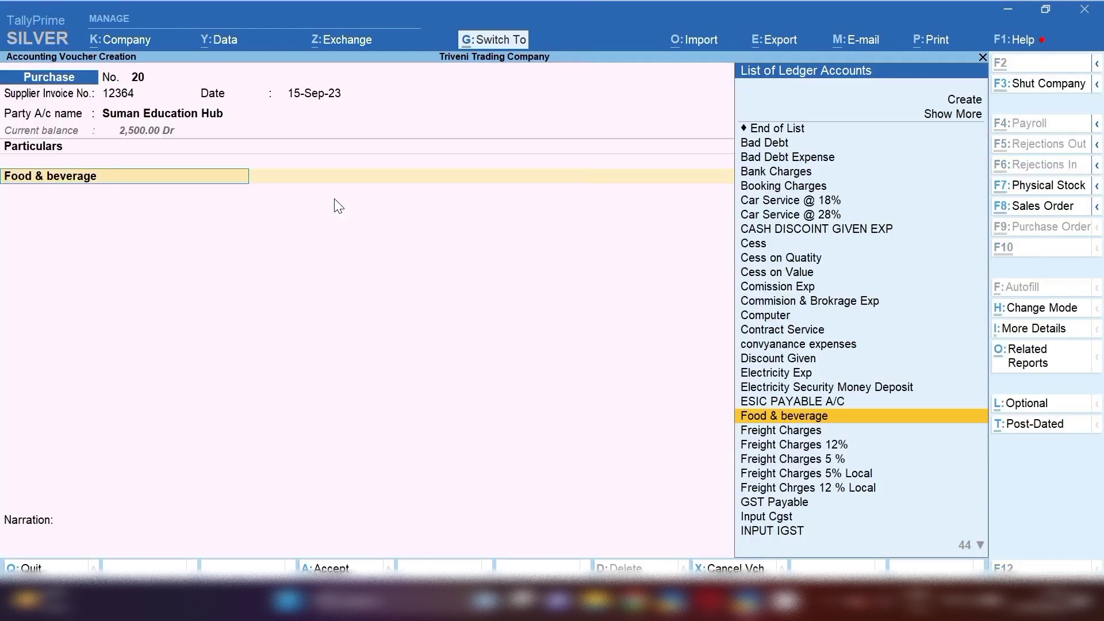
pyautogui.hotkey('ctrl', 'Return')
pyautogui.press('Return')
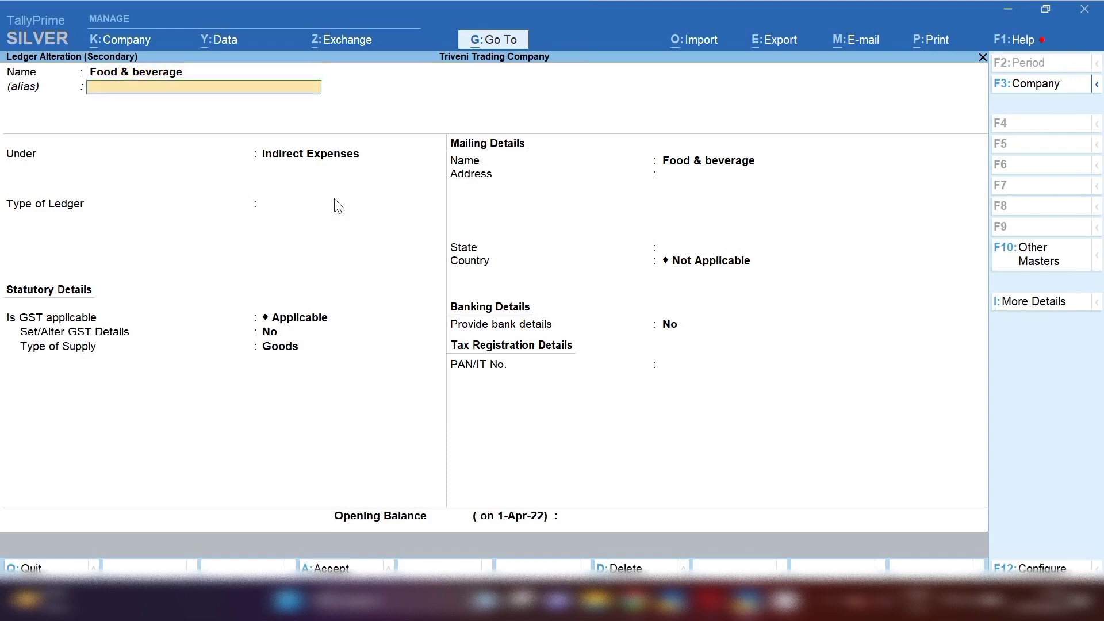
# Keep the ledger under Indirect Expenses with GST Applicable, and set Set/Alter GST Details to Yes.
pyautogui.press('Return')
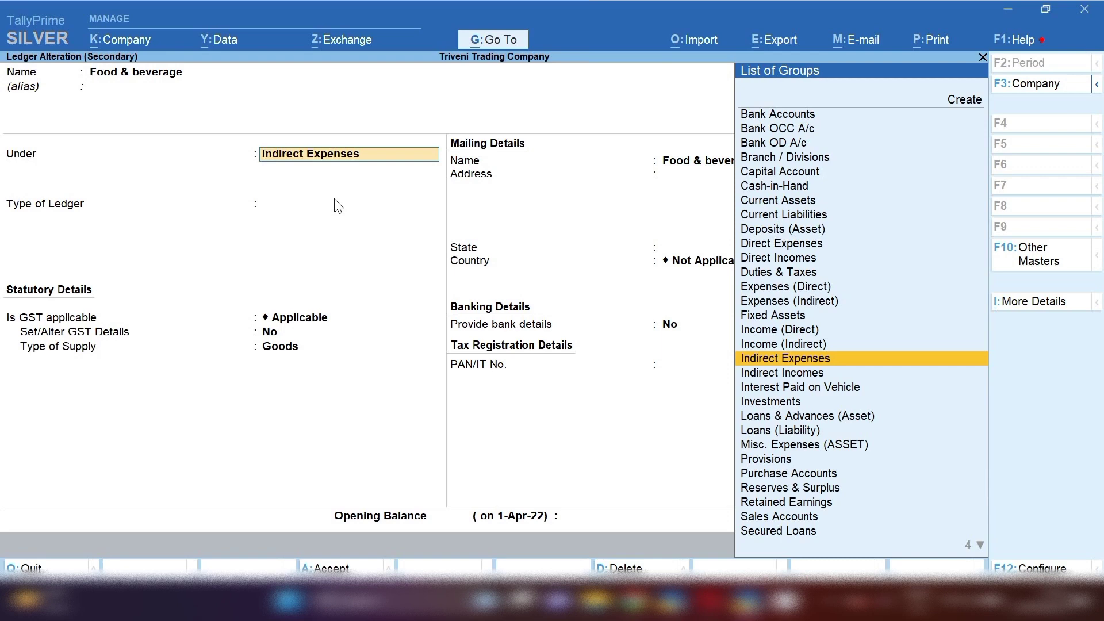
pyautogui.press('Return')
pyautogui.press('Return')
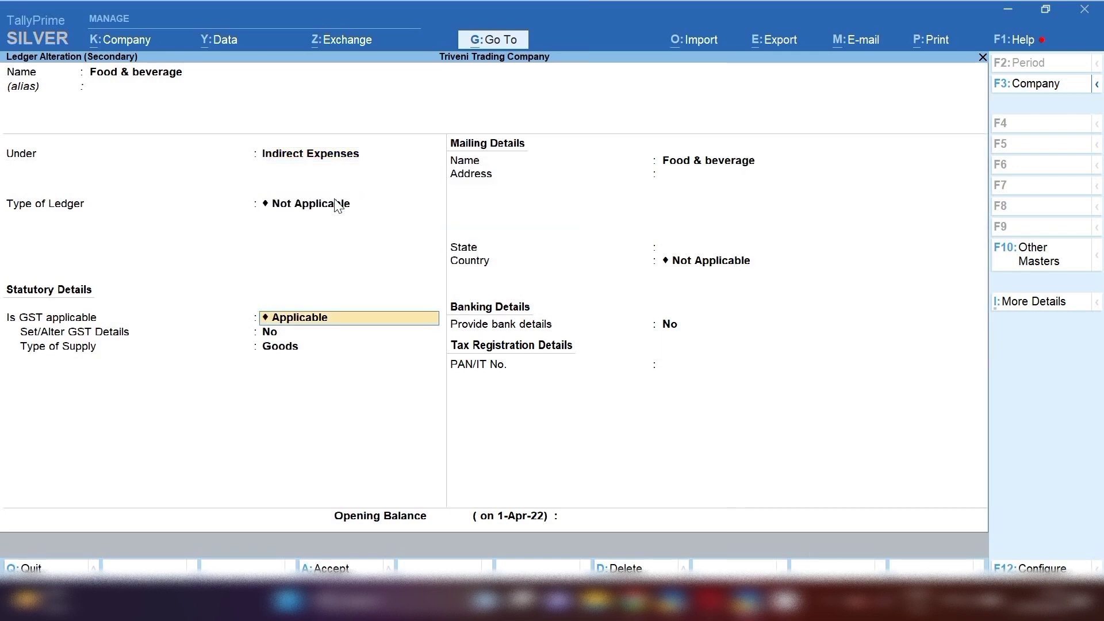
pyautogui.press('y')
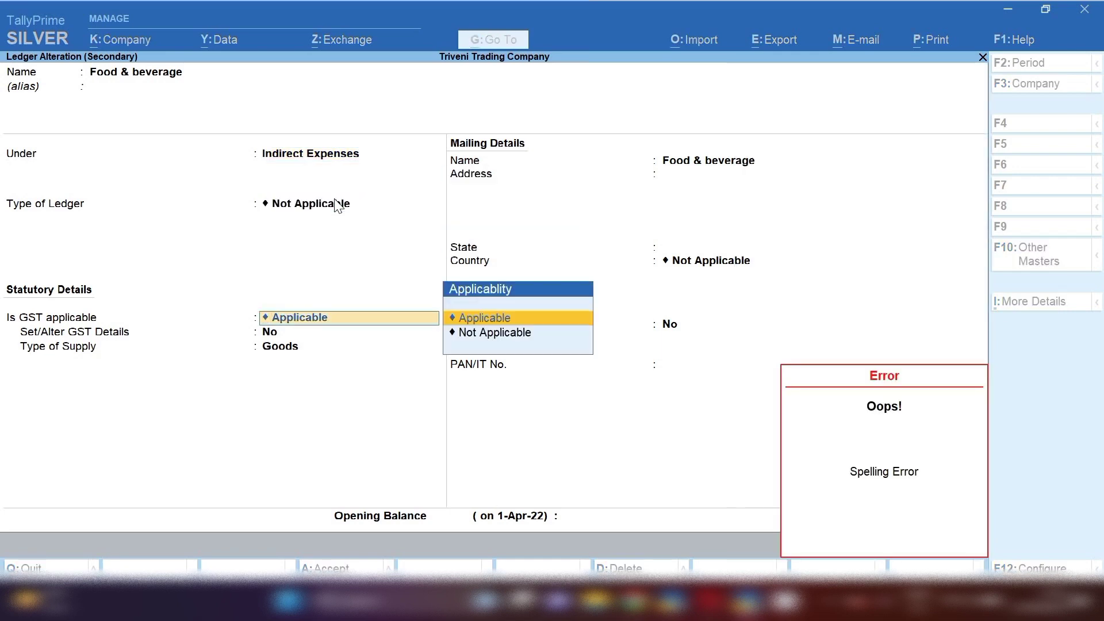
pyautogui.press('Return')
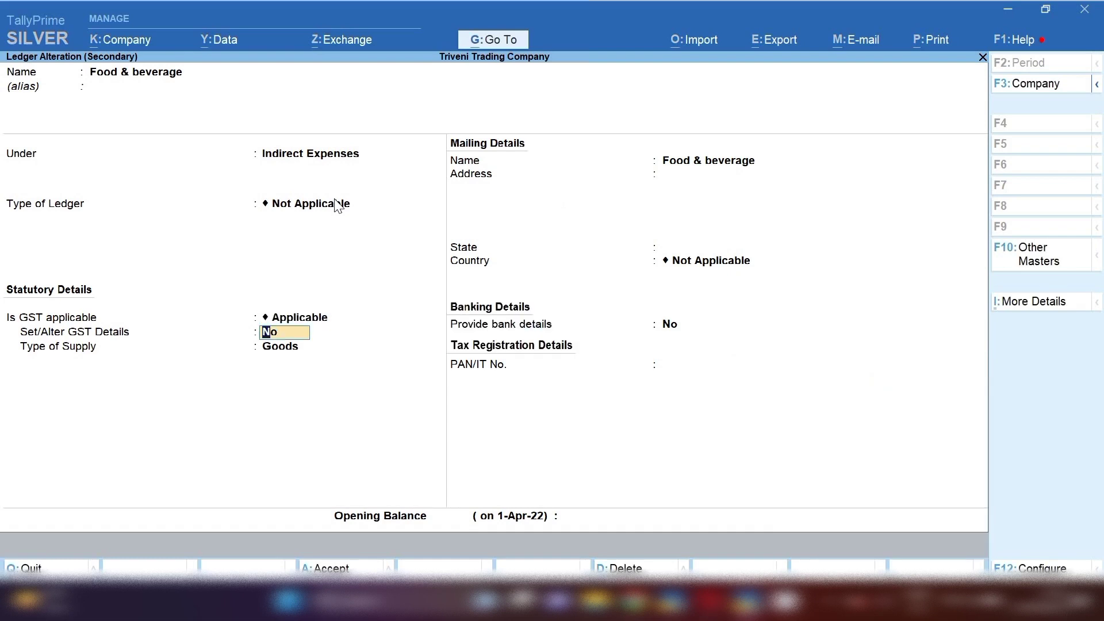
pyautogui.write('y')
pyautogui.press('Return')
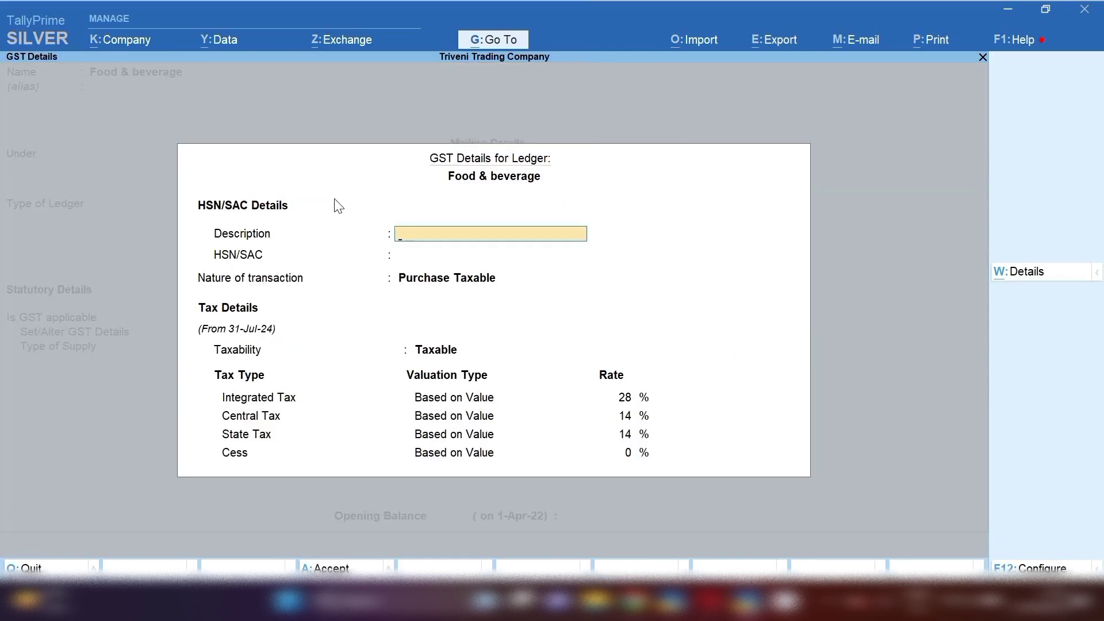
# Accept the ledger's GST details with Purchase Taxable, Taxable, and rates of 28% integrated, 14% central and 14% state tax.
pyautogui.press('Return')
pyautogui.press('Return')
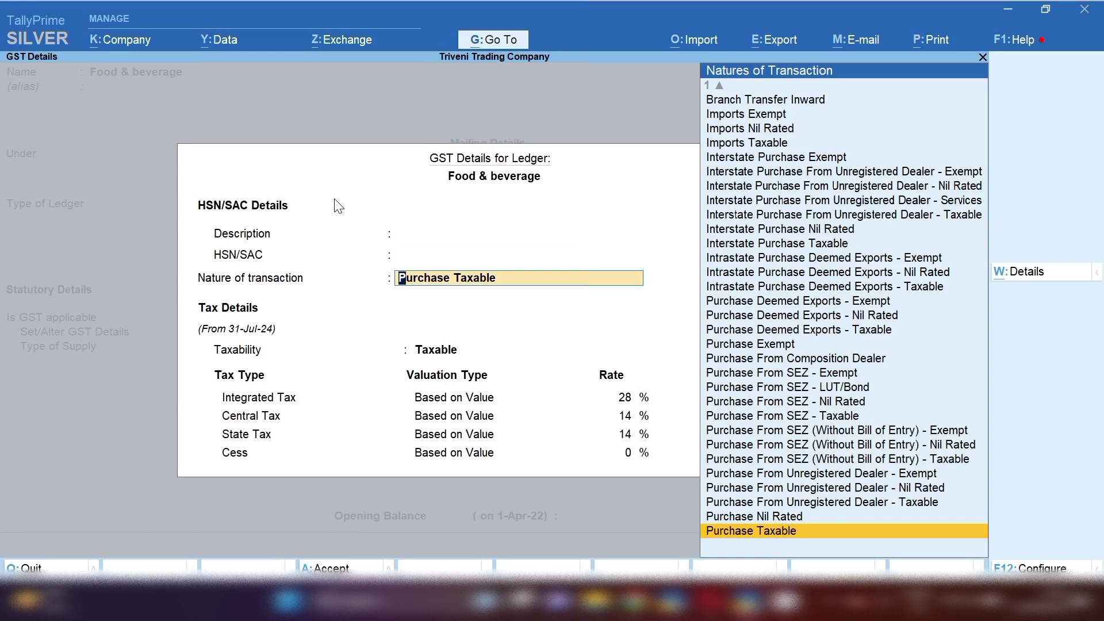
pyautogui.press('Return')
pyautogui.press('Return')
pyautogui.press('Return')
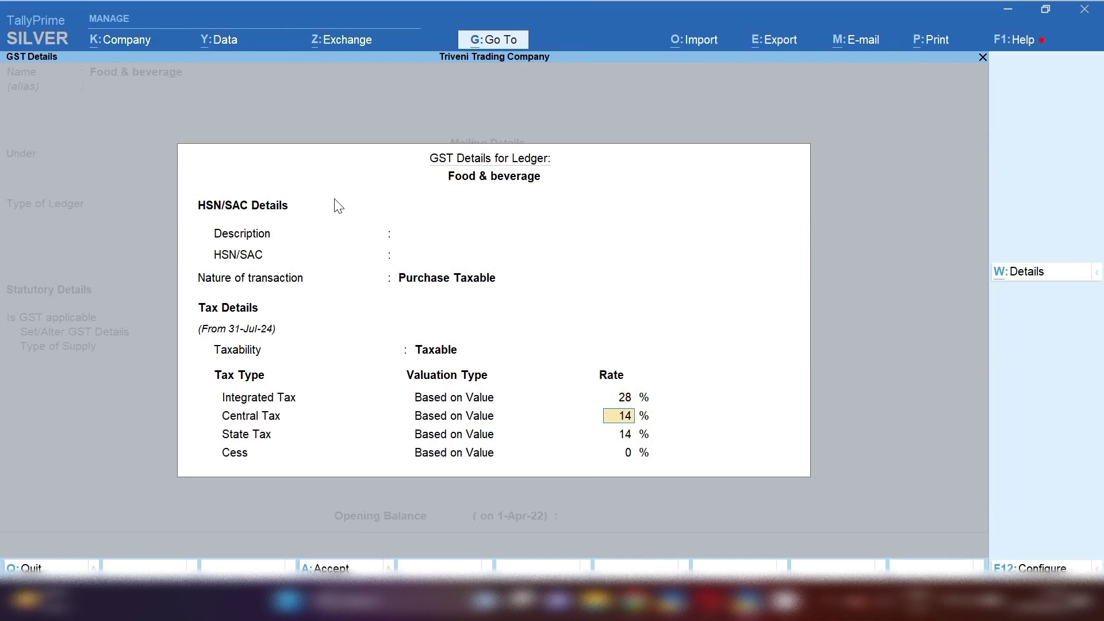
pyautogui.press('Return')
pyautogui.press('Return')
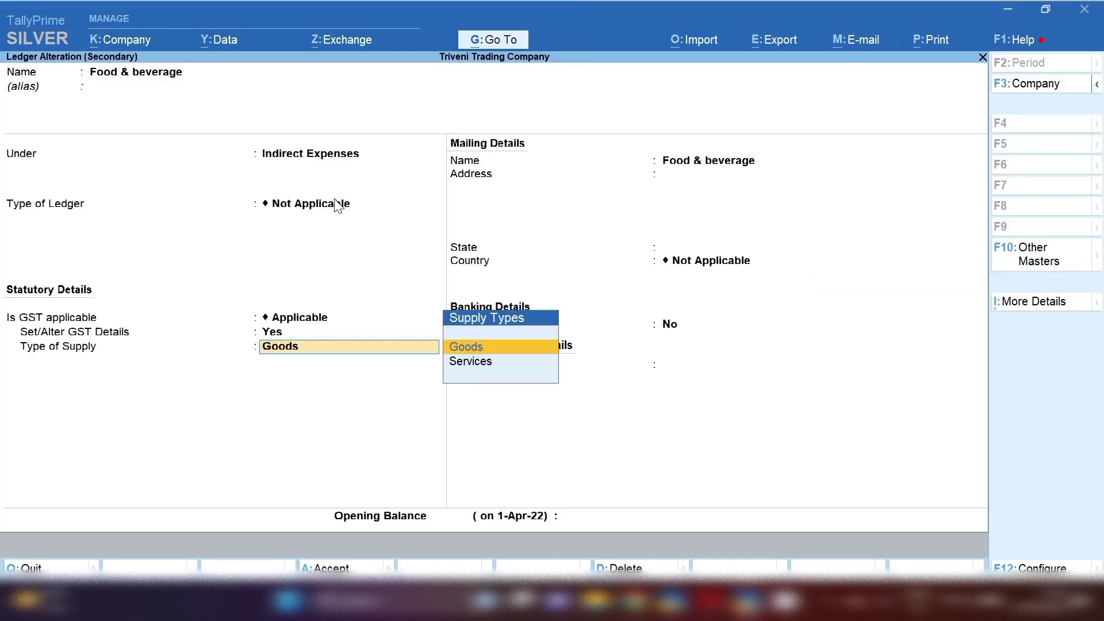
# Keep Goods as the type of supply, leave the opening balance empty, and save the Food & beverage ledger.
pyautogui.press('Return')
pyautogui.press('Return')
pyautogui.press('Return')
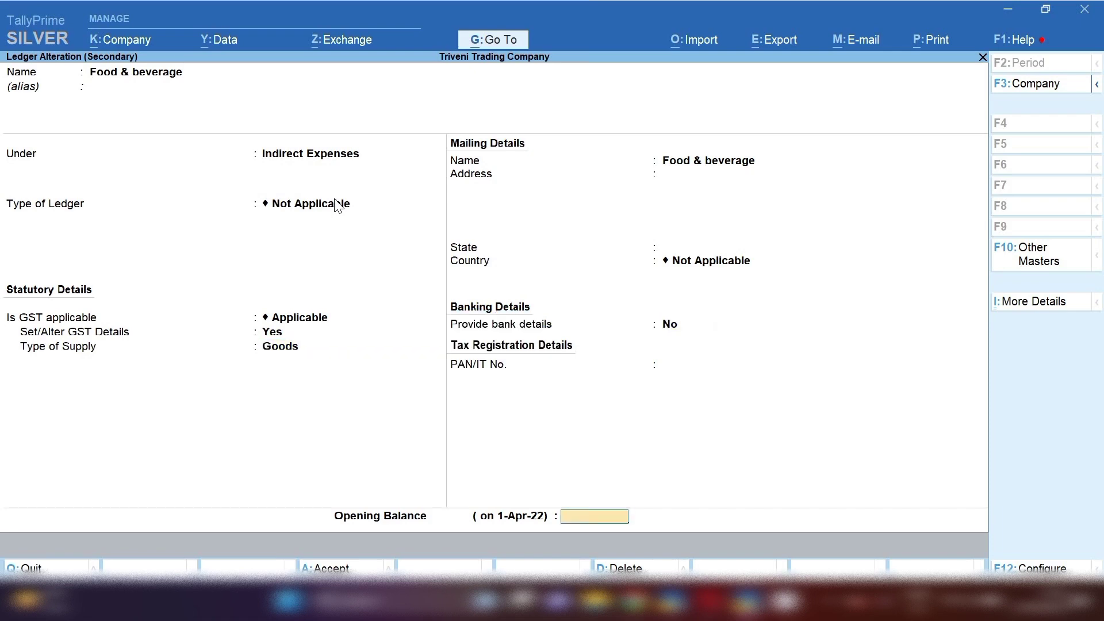
pyautogui.press('Return')
pyautogui.press('Return')
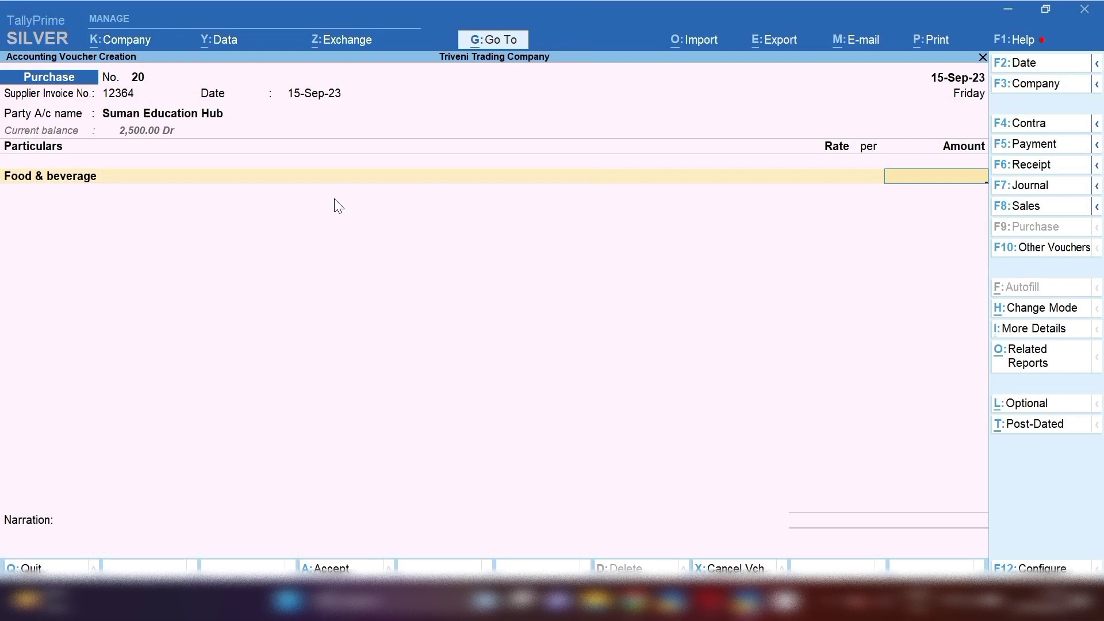
# Enter 2500 as the Food & beverage amount and add an Input Cgst line with its calculated tax.
pyautogui.write('2500')
pyautogui.press('Return')
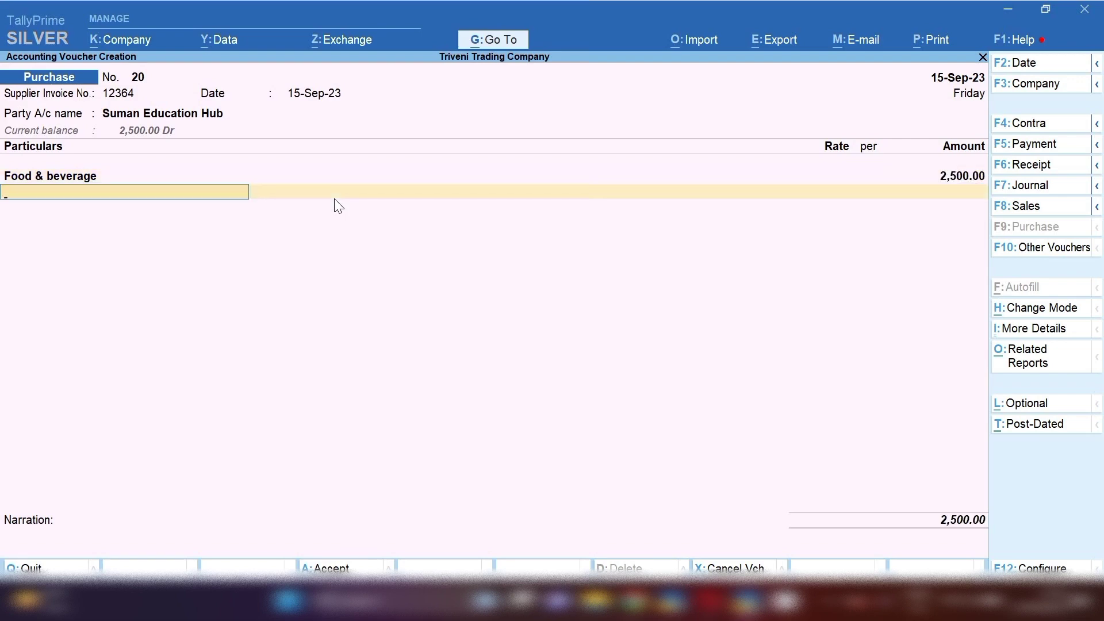
pyautogui.write('Input Cgst')
pyautogui.press('Return')
pyautogui.press('Return')
# Add an Input Sgst line with its calculated tax and save the purchase voucher.
pyautogui.write('SGS')
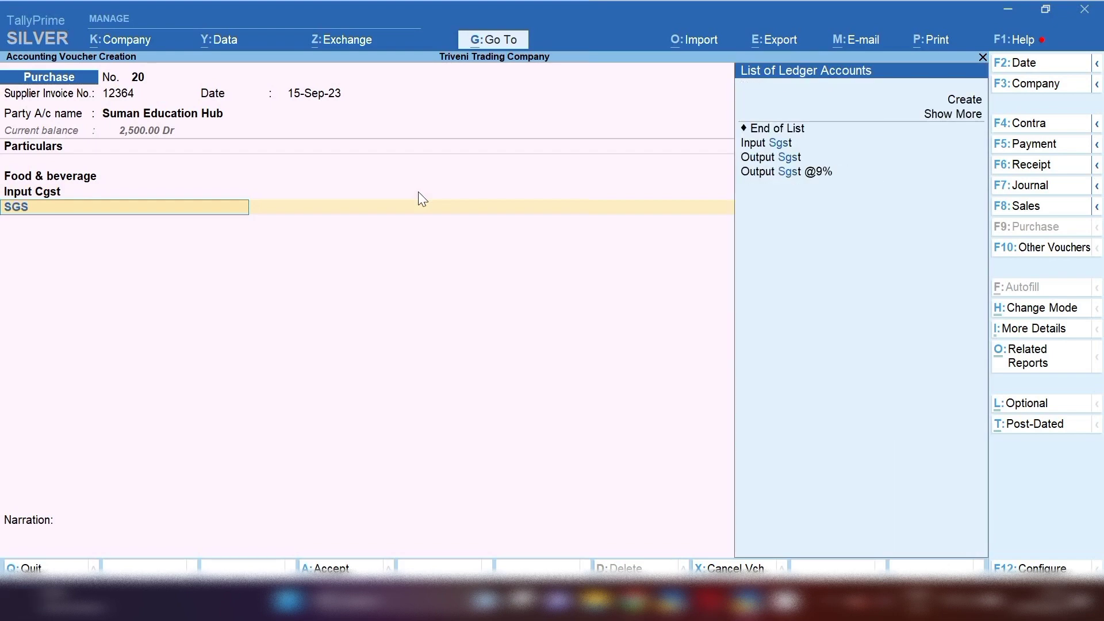
pyautogui.press('Return')
pyautogui.press('Return')
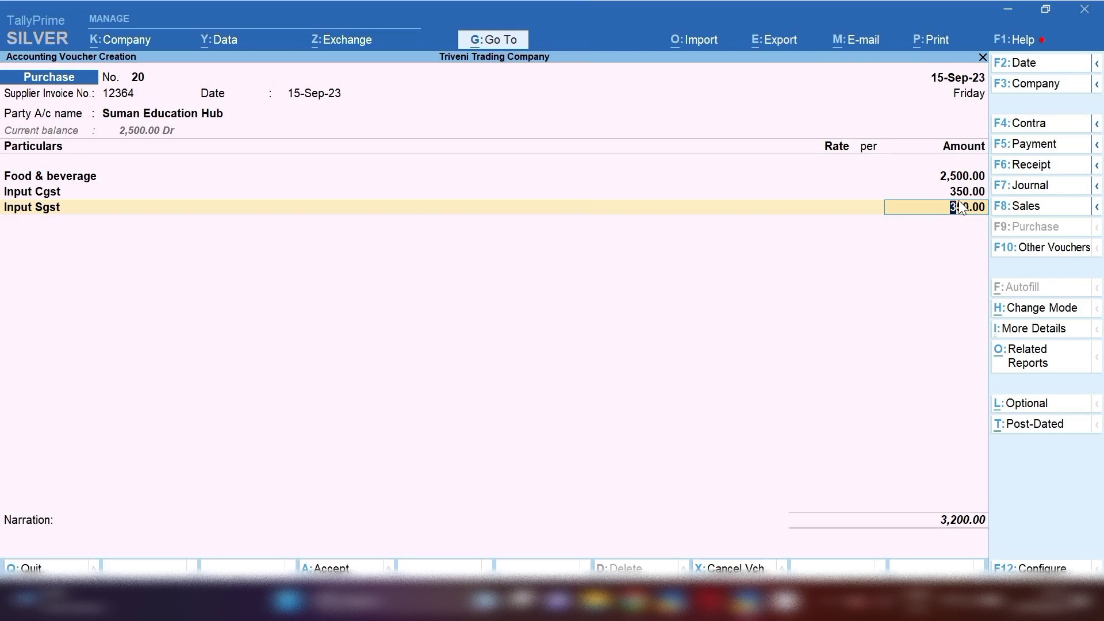
pyautogui.hotkey('ctrl', 'a')
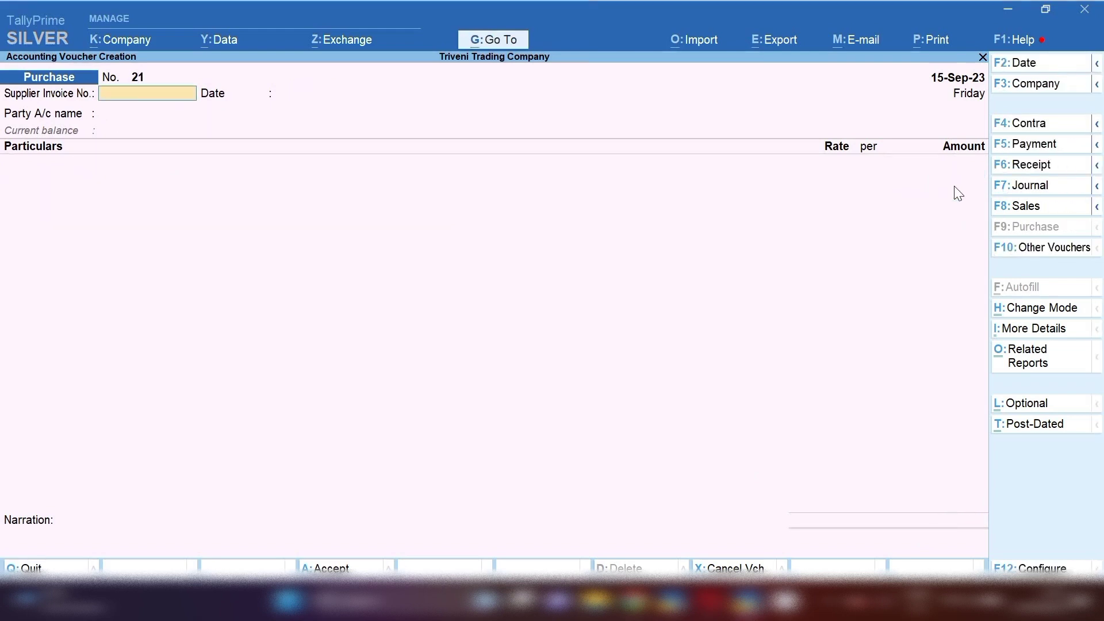
# Open the Balance Sheet and drill down through Current Liabilities and Duties & Taxes to the Input Cgst monthly summary.
pyautogui.click(496, 42)
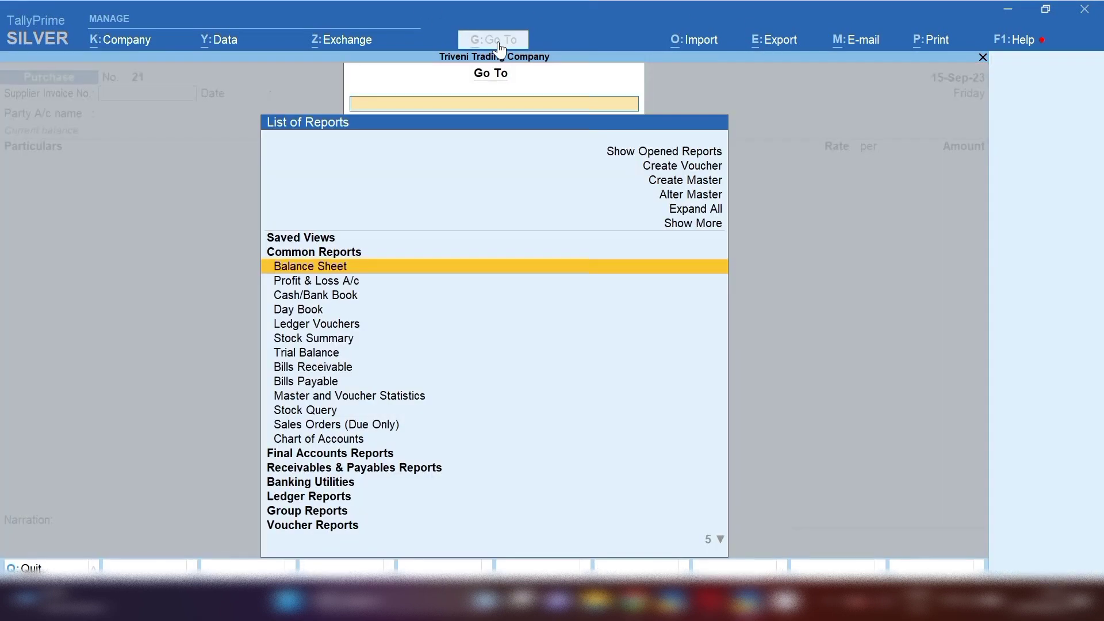
pyautogui.press('Return')
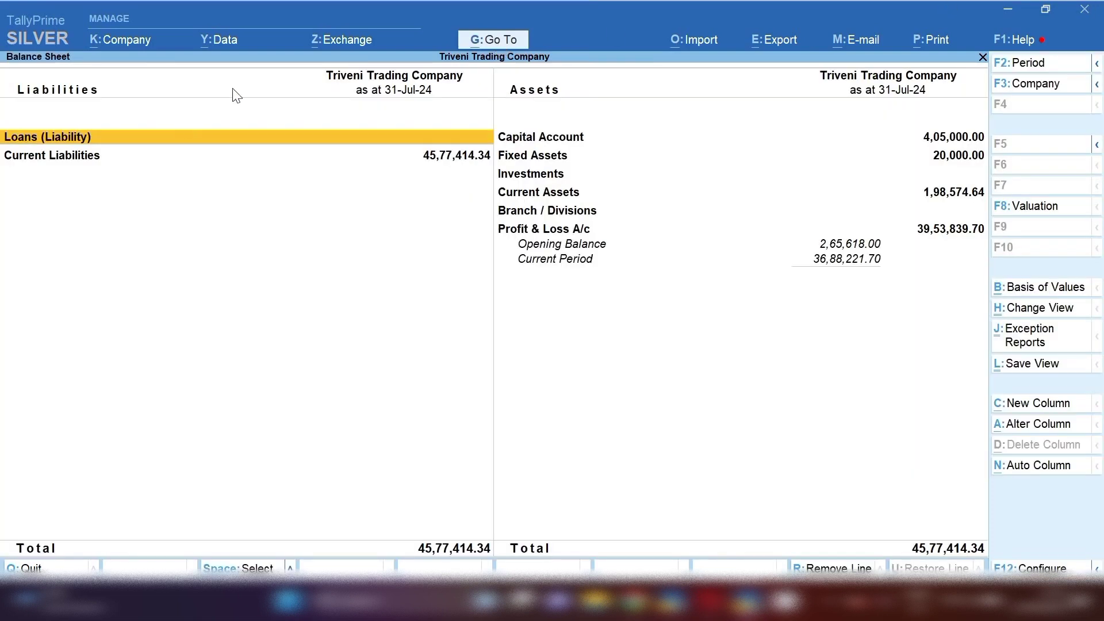
pyautogui.press('Down')
pyautogui.press('Return')
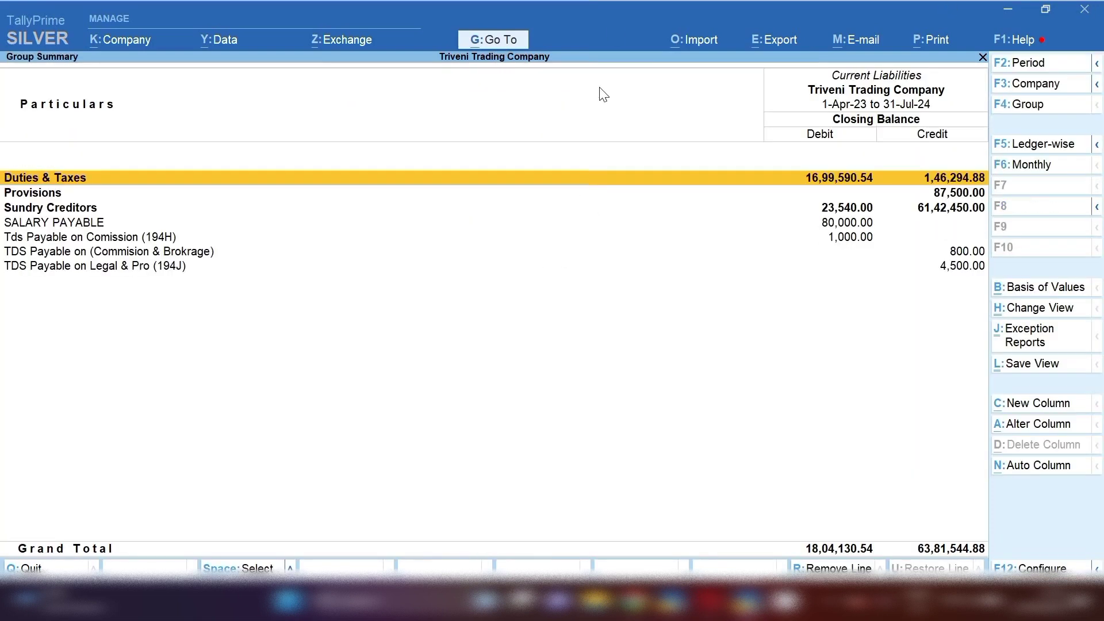
pyautogui.press('Return')
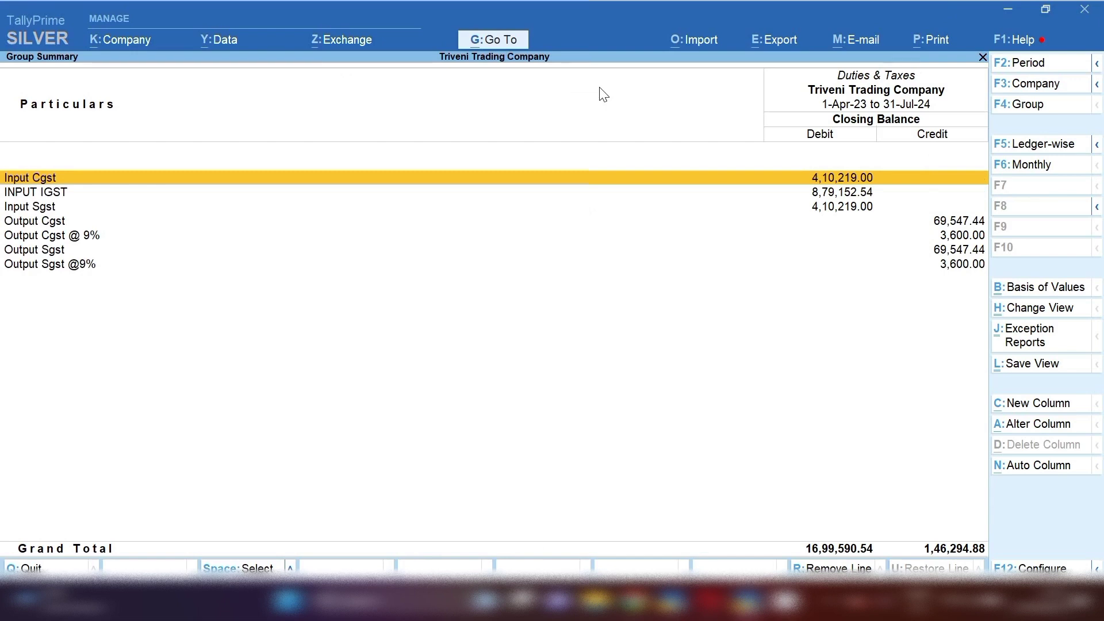
pyautogui.press('Return')
# Open September's Suman Education Hub purchase voucher from the Input Cgst summary, review it, and return to the ledger voucher list.
pyautogui.press('Up')
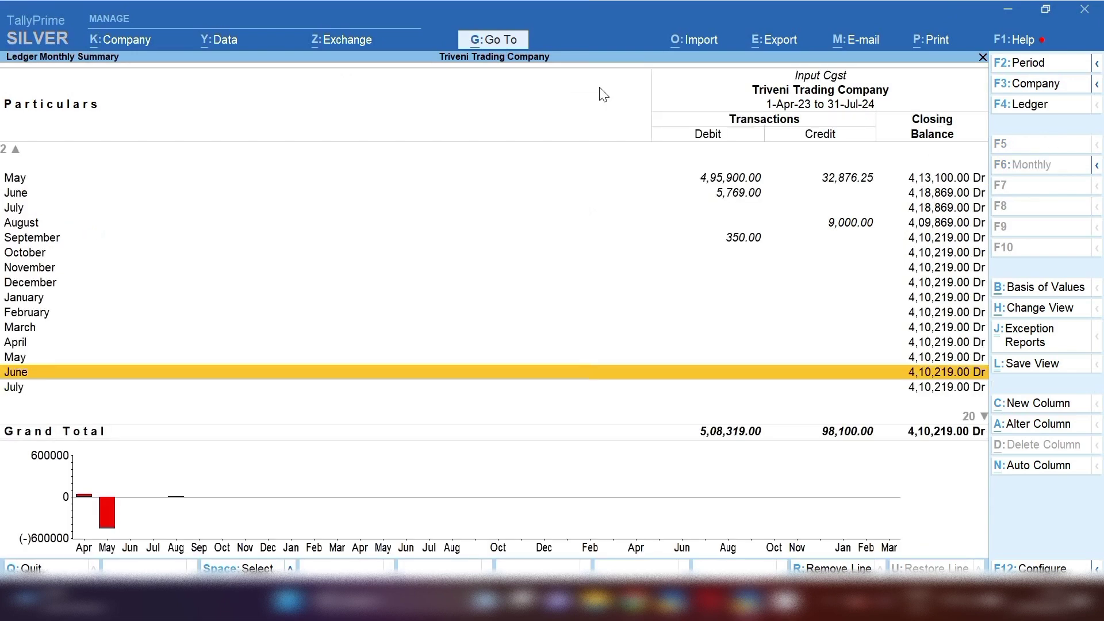
pyautogui.press('Up')
pyautogui.press('Up')
pyautogui.press('Up')
pyautogui.press('Up')
pyautogui.press('Up')
pyautogui.press('Up')
pyautogui.press('Up')
pyautogui.press('Up')
pyautogui.press('Up')
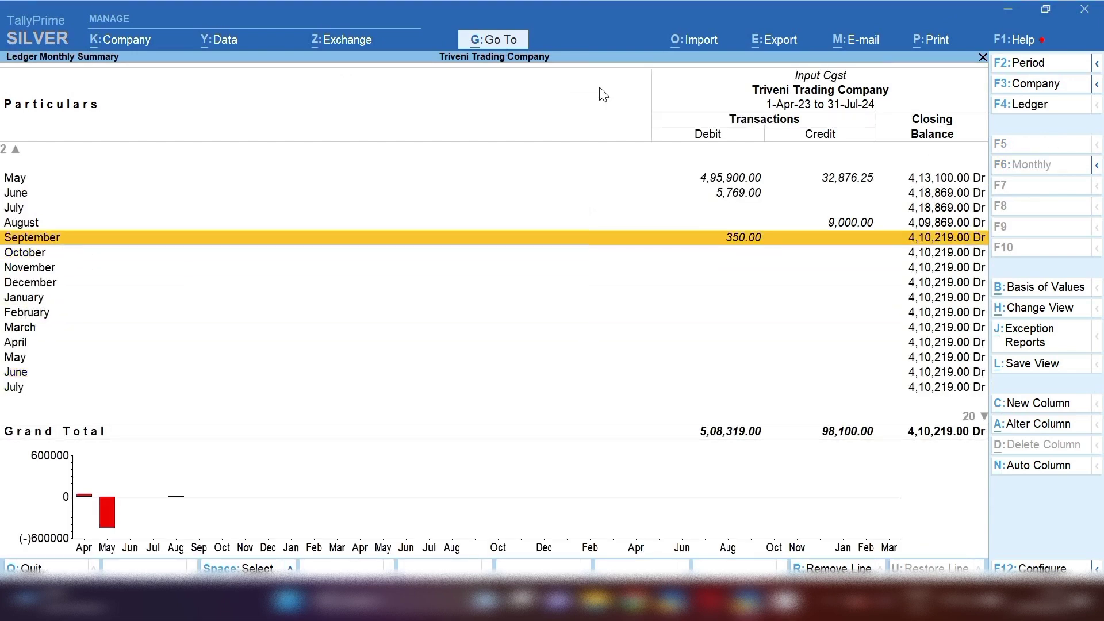
pyautogui.press('Return')
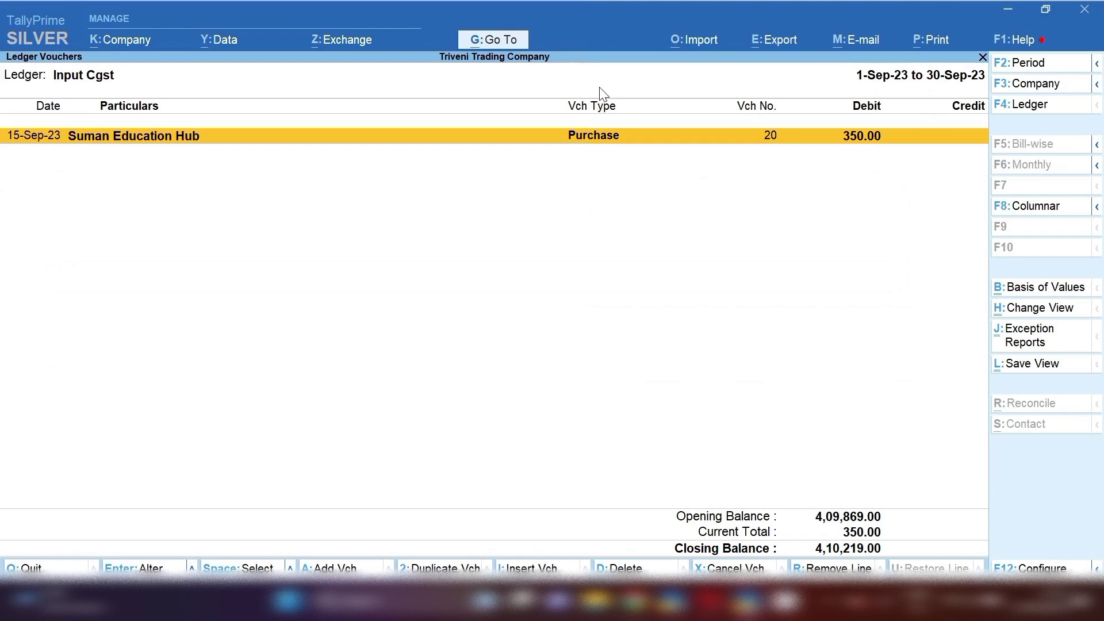
pyautogui.press('Return')
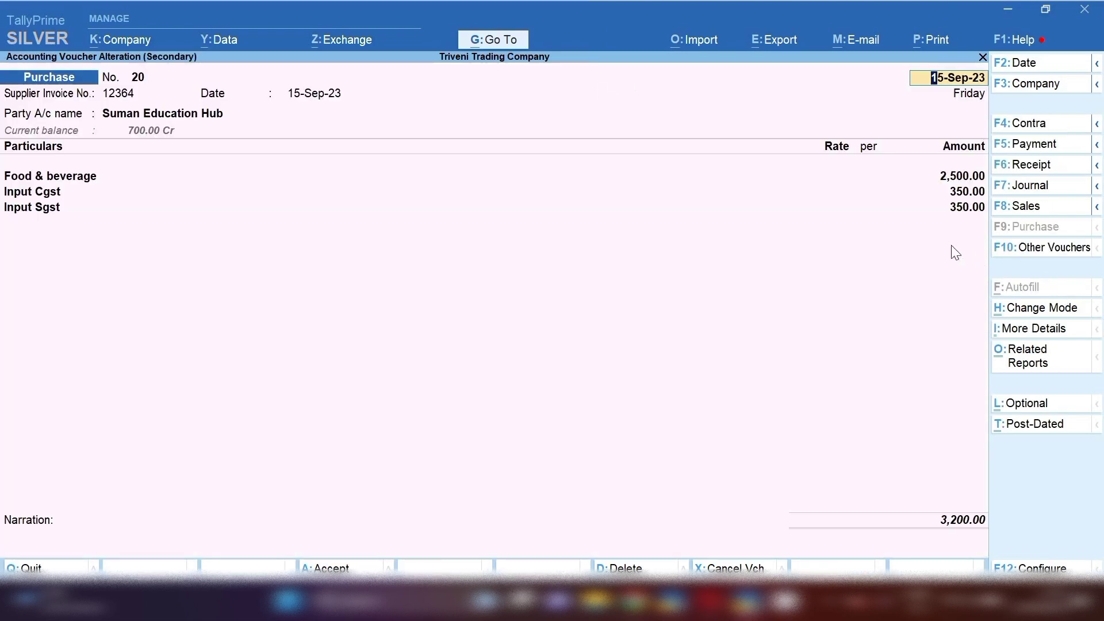
pyautogui.press('BackSpace')
pyautogui.press('Escape')
pyautogui.press('Return')
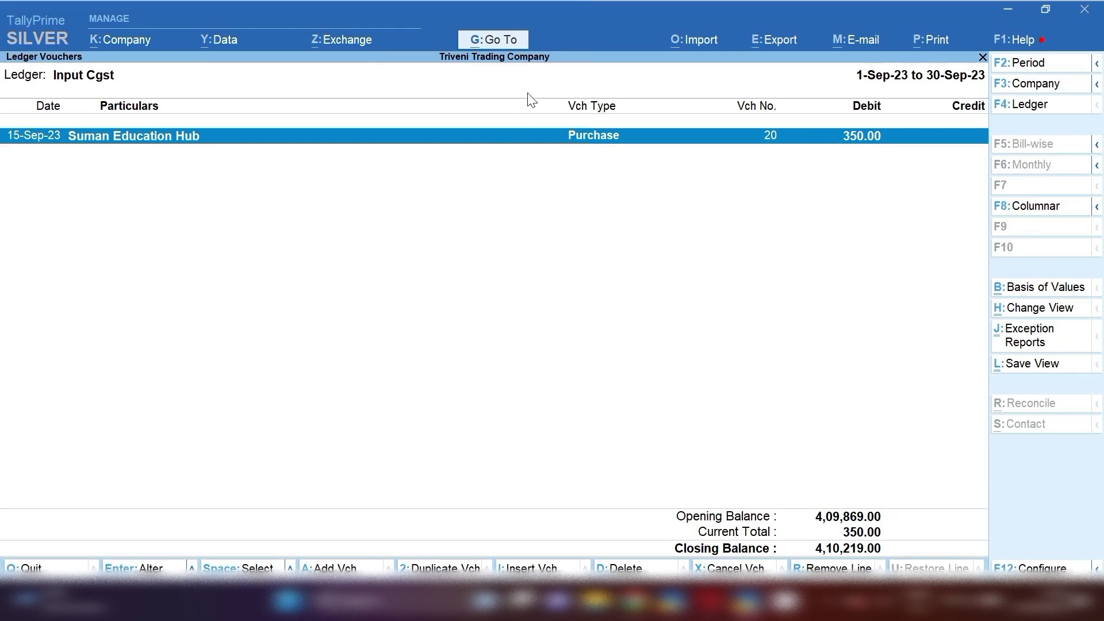
# Open the GSTR-2 report.
pyautogui.click(497, 46)
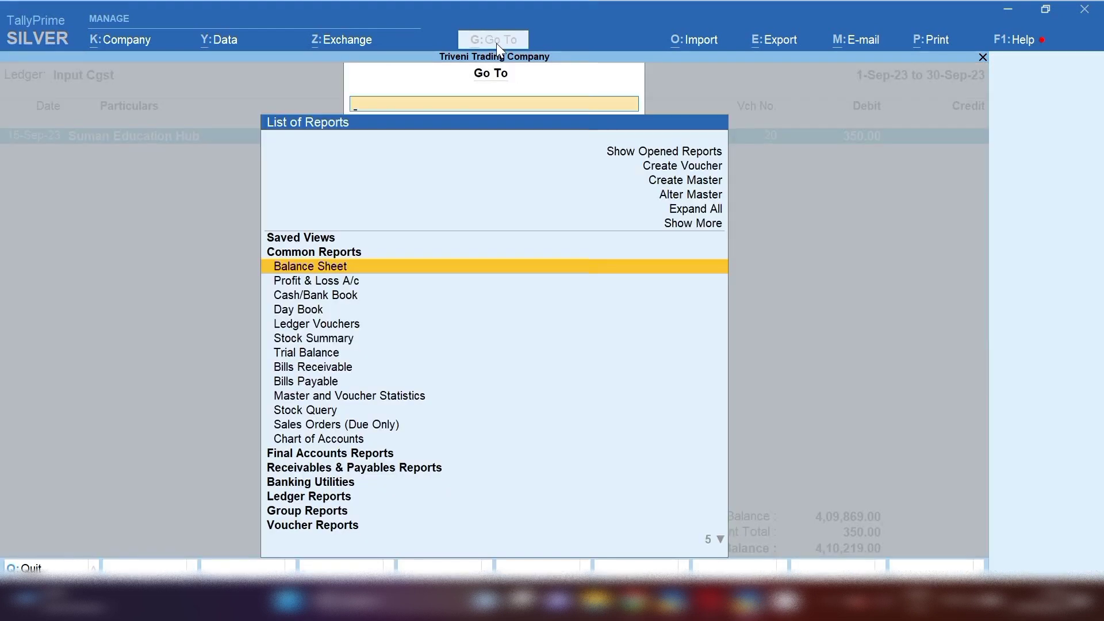
pyautogui.write('GSTR')
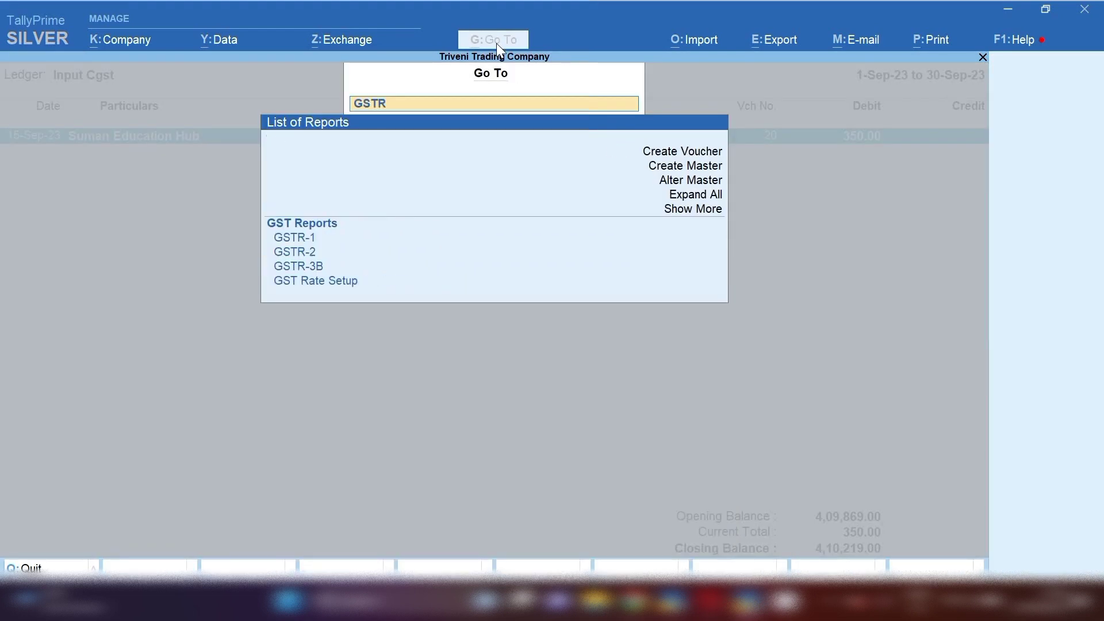
pyautogui.press('Down')
pyautogui.press('Down')
pyautogui.press('Down')
pyautogui.press('Return')
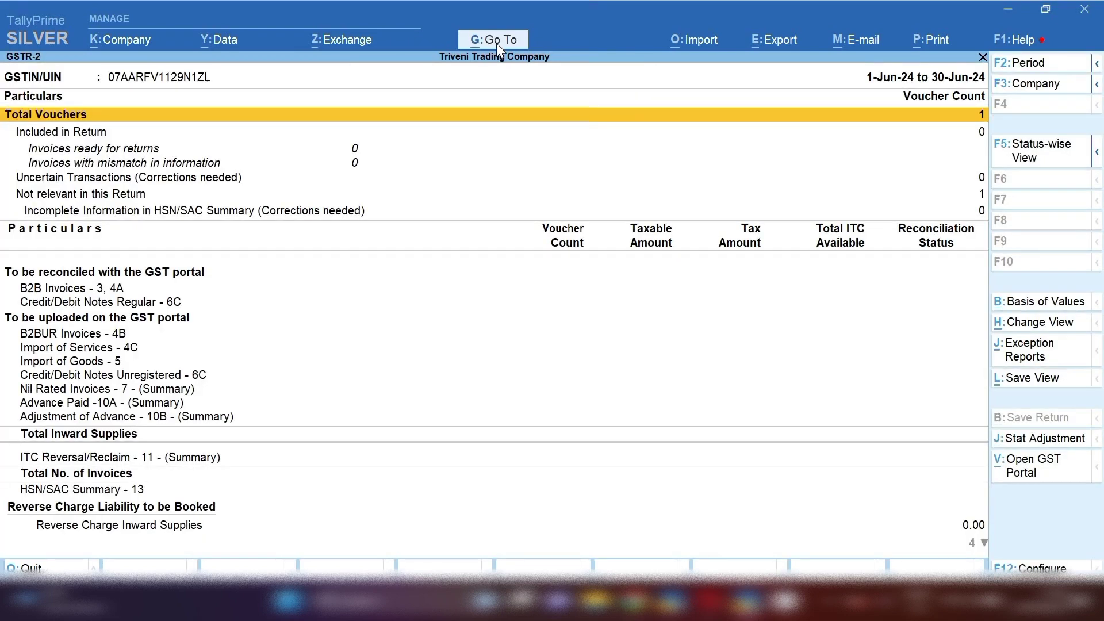
# Set the GSTR-2 report period from 1-9-2023 to 31-7-2024.
pyautogui.hotkey('alt', 'F2')
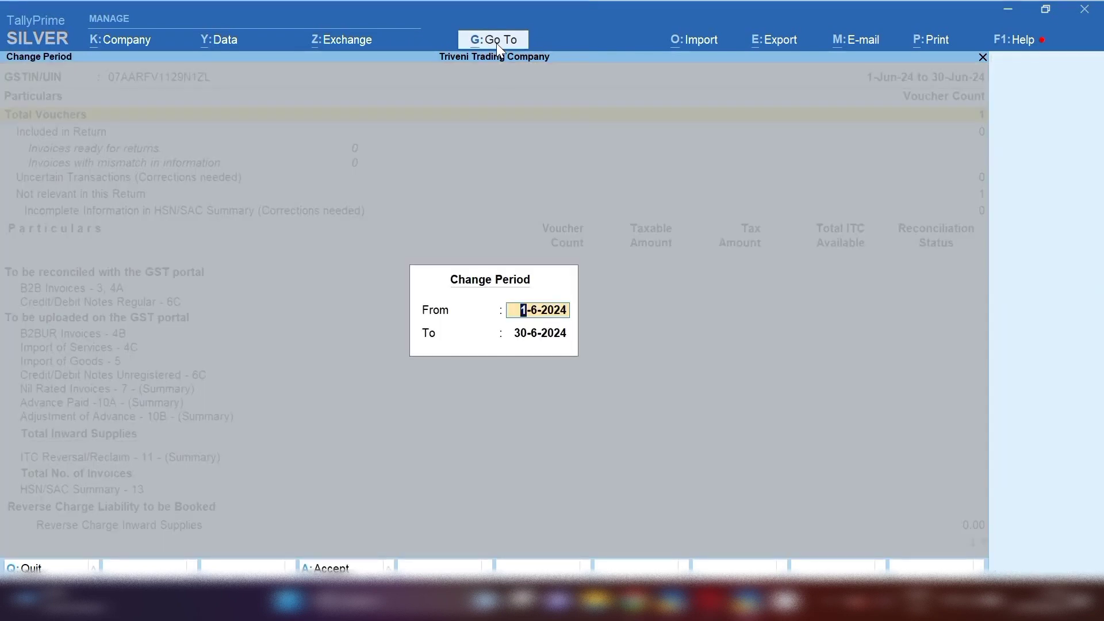
pyautogui.write('1.9.2023')
pyautogui.press('Return')
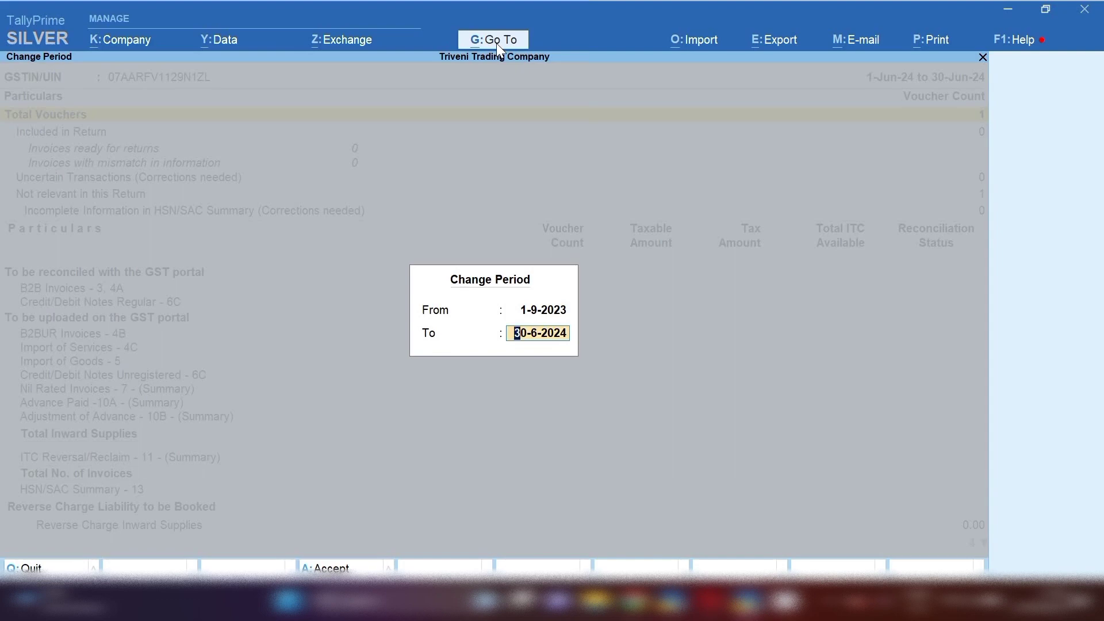
pyautogui.write('31.7.2024')
pyautogui.press('Return')
# Drill down through B2B Invoices - 3, 4A to Suman Education Hub's invoice and check its taxable amount and input tax credit.
pyautogui.press('Down')
pyautogui.press('Down')
pyautogui.press('Down')
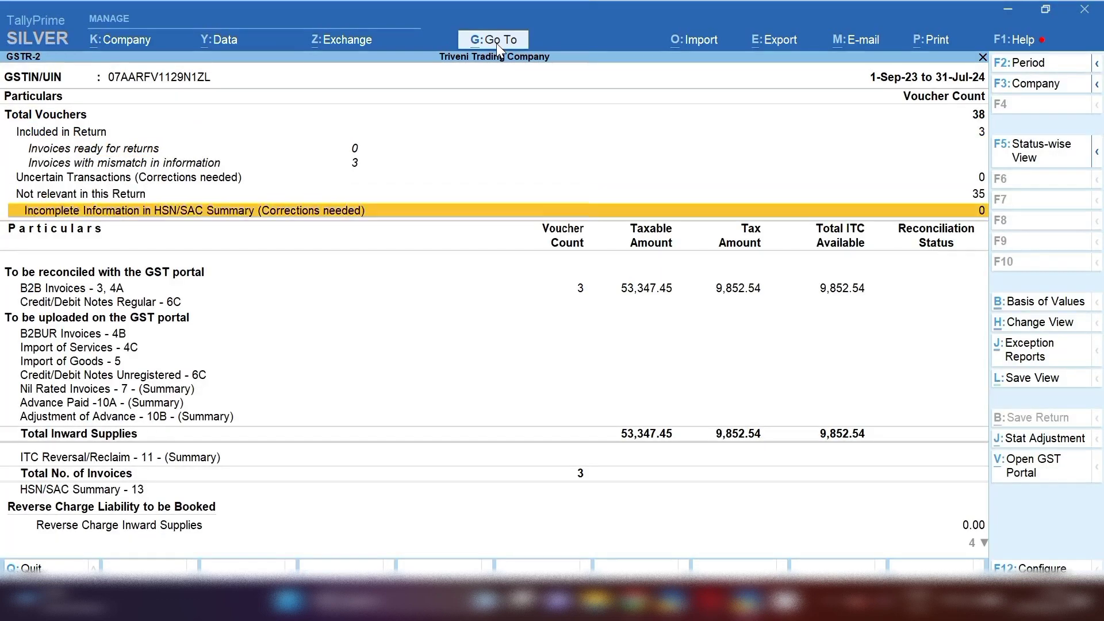
pyautogui.press('Return')
pyautogui.press('Down')
pyautogui.press('Down')
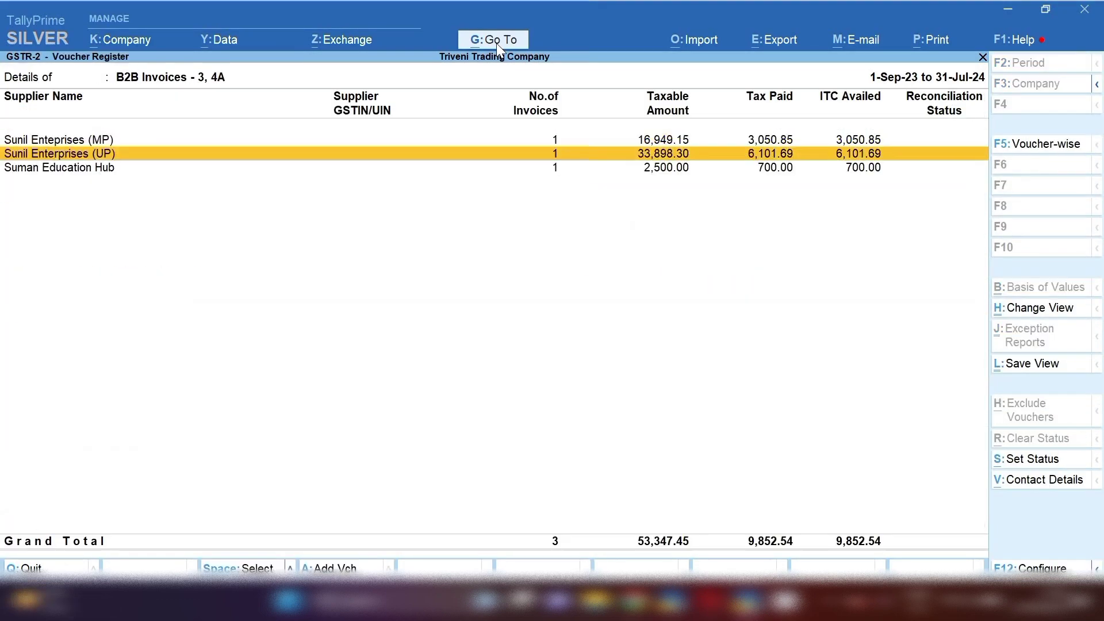
pyautogui.press('Return')
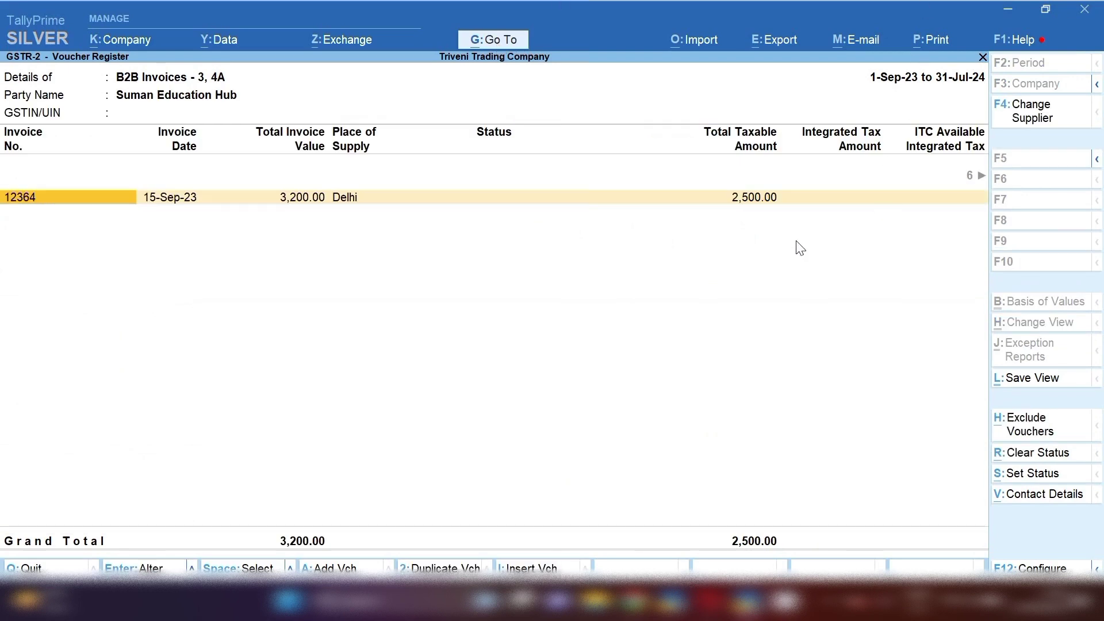
# Close the GSTR-2, Input Cgst and Balance Sheet reports and return to the purchase voucher creation screen.
pyautogui.press('Escape')
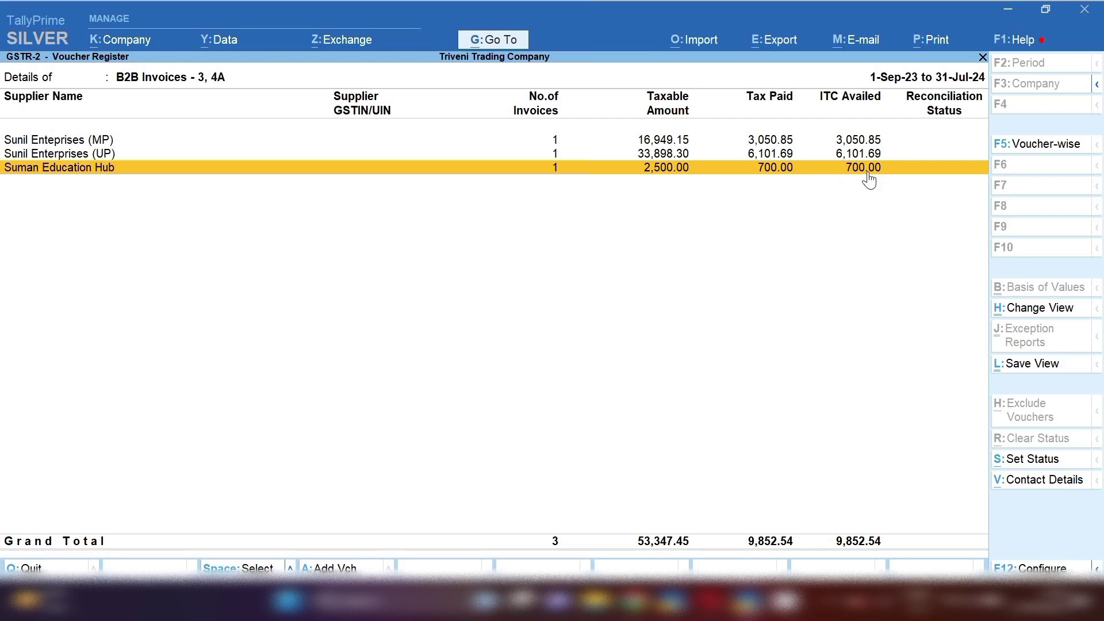
pyautogui.press('Escape')
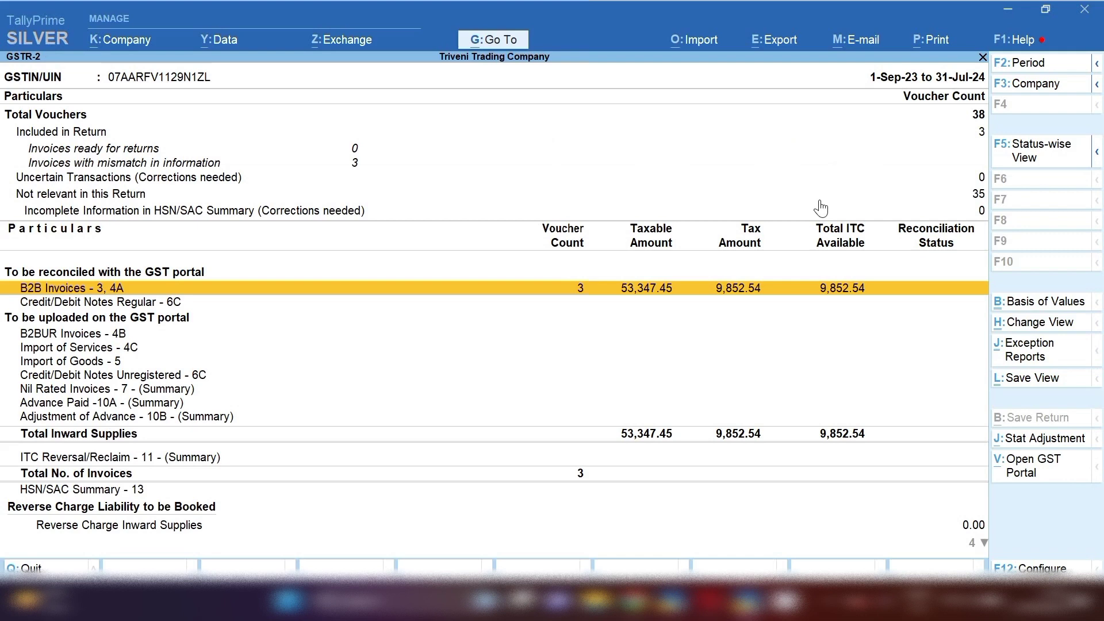
pyautogui.press('Escape')
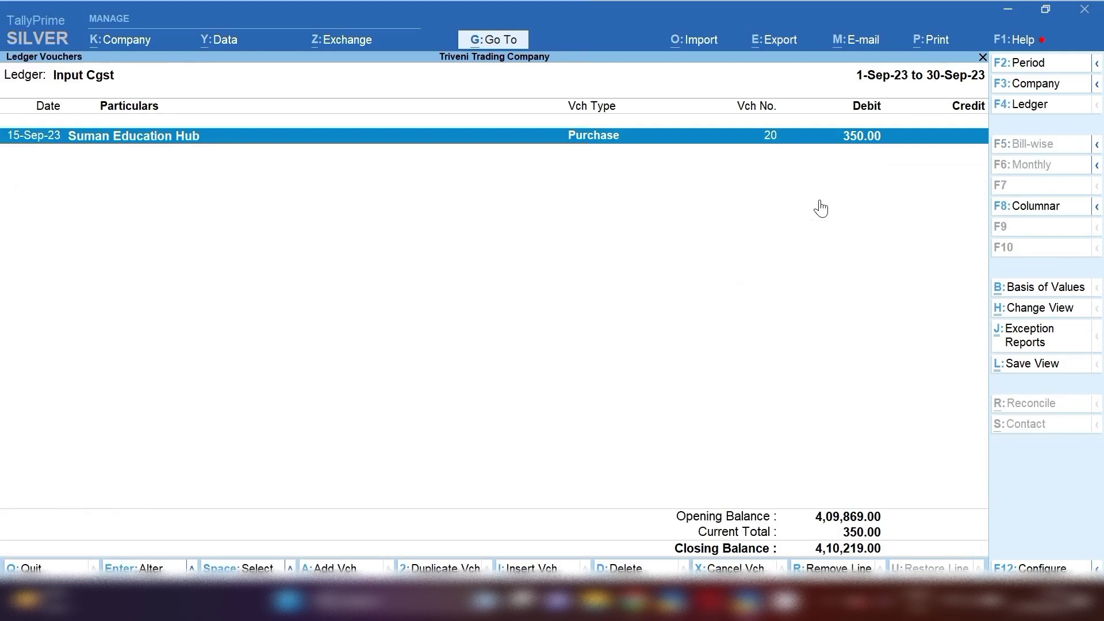
pyautogui.press('Escape')
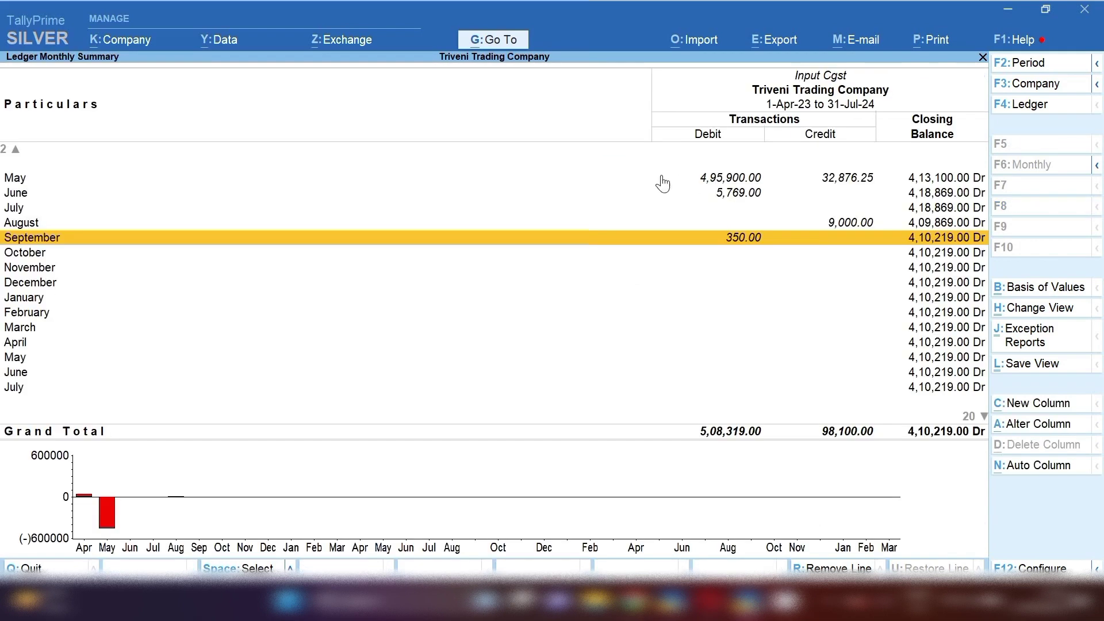
pyautogui.press('Escape')
pyautogui.press('Escape')
pyautogui.press('Escape')
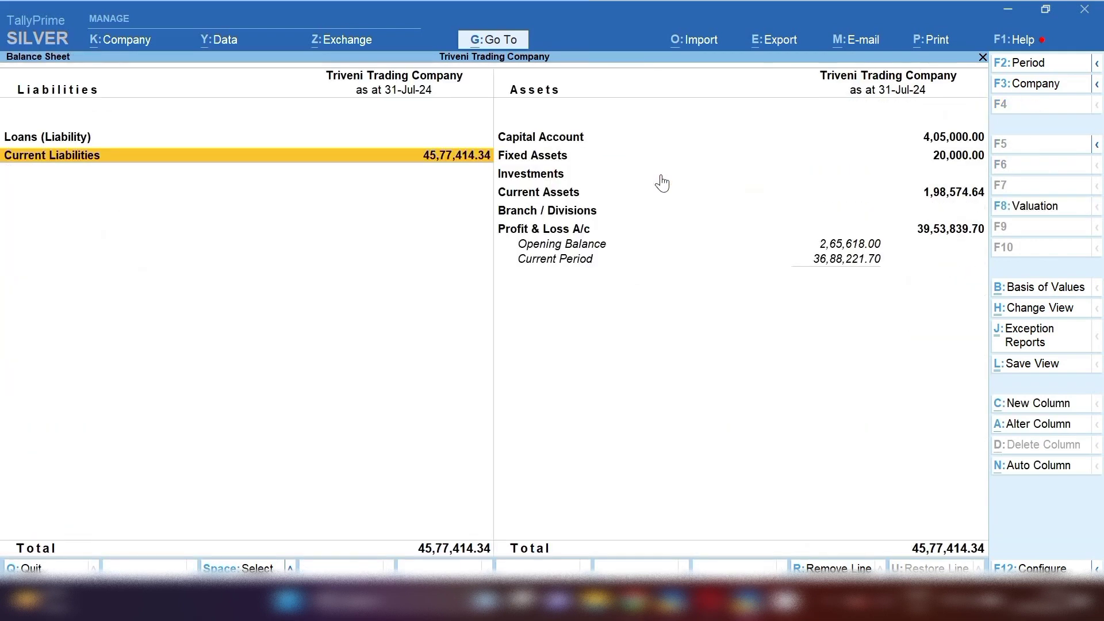
pyautogui.press('Escape')
pyautogui.press('v')
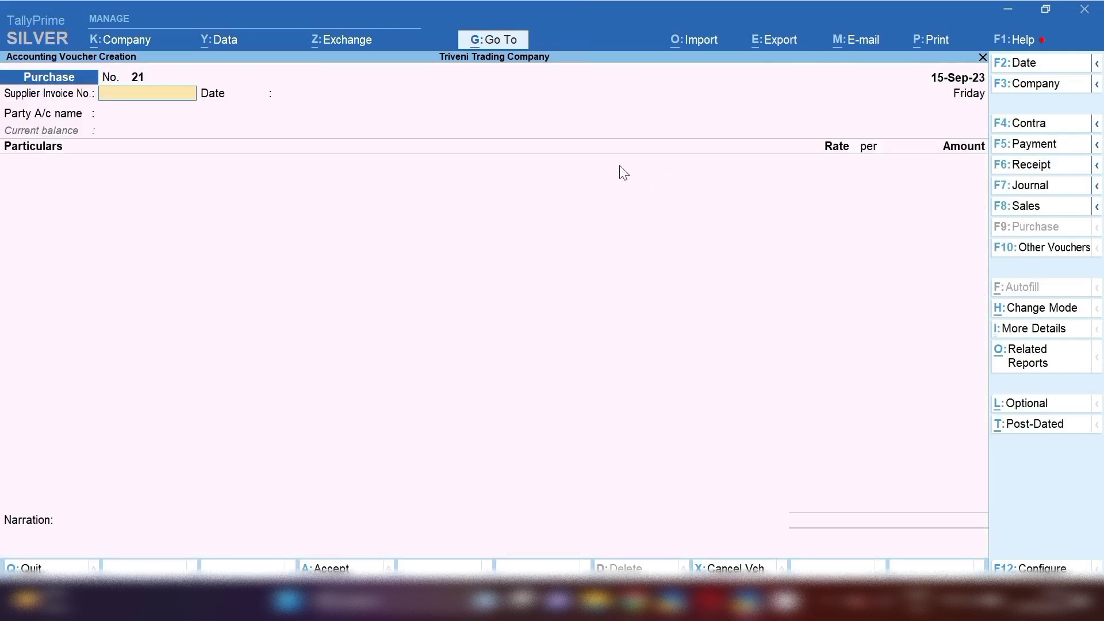
# Open the Ledger Vouchers report for Suman Education Hub and review its outstanding balance.
pyautogui.click(496, 46)
pyautogui.press('Down')
pyautogui.press('Down')
pyautogui.press('Down')
pyautogui.press('Down')
pyautogui.press('Down')
pyautogui.press('Down')
pyautogui.press('Down')
pyautogui.press('Down')
pyautogui.press('Down')
pyautogui.press('Down')
pyautogui.press('Down')
pyautogui.press('Down')
pyautogui.press('Down')
pyautogui.press('Down')
pyautogui.press('Down')
pyautogui.press('Down')
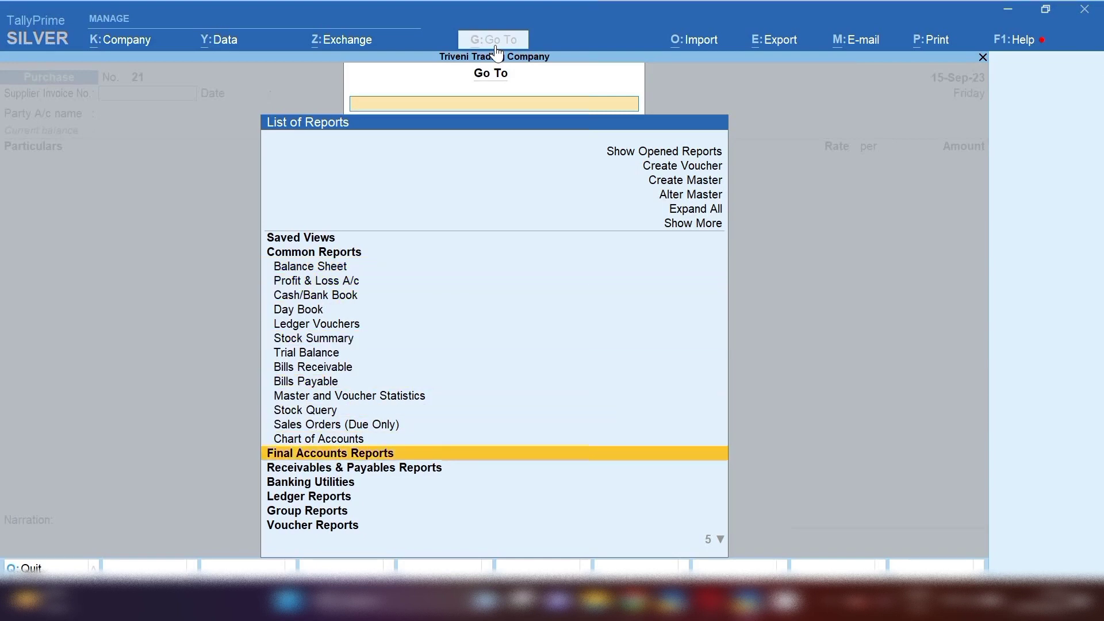
pyautogui.press('Return')
pyautogui.press('Return')
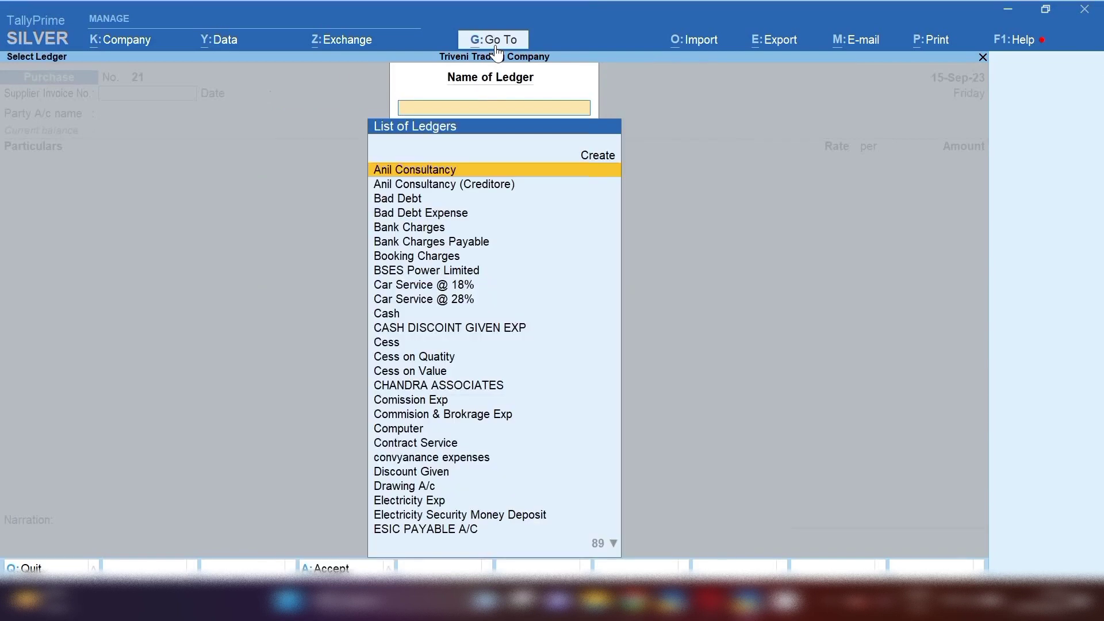
pyautogui.write('SUM')
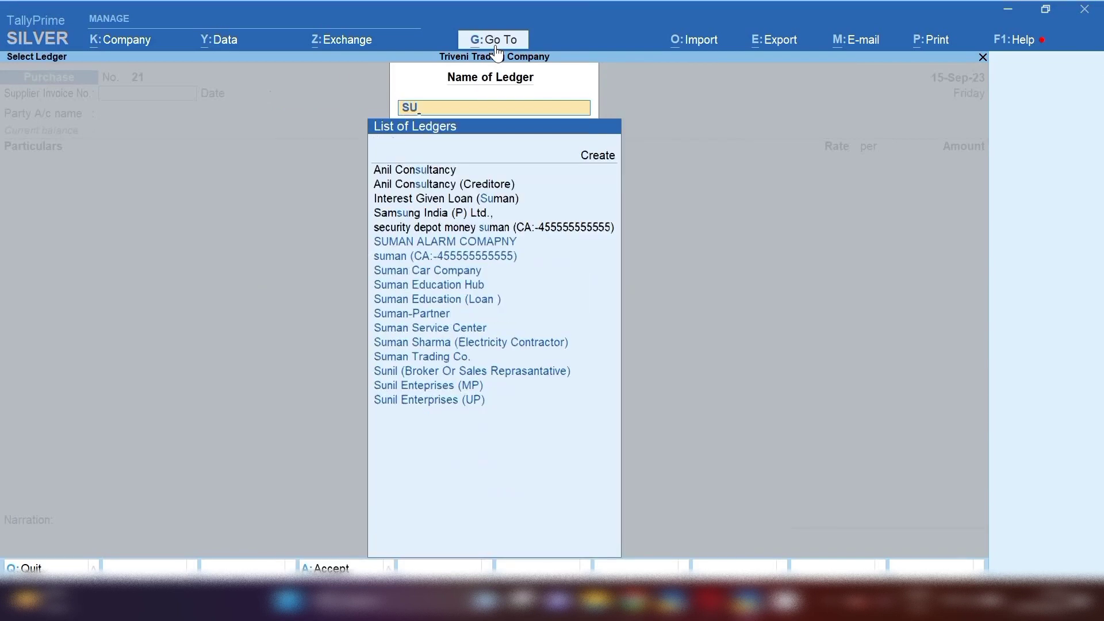
pyautogui.press('Down')
pyautogui.press('Down')
pyautogui.press('Down')
pyautogui.press('Down')
pyautogui.press('Down')
pyautogui.press('Down')
pyautogui.press('Return')
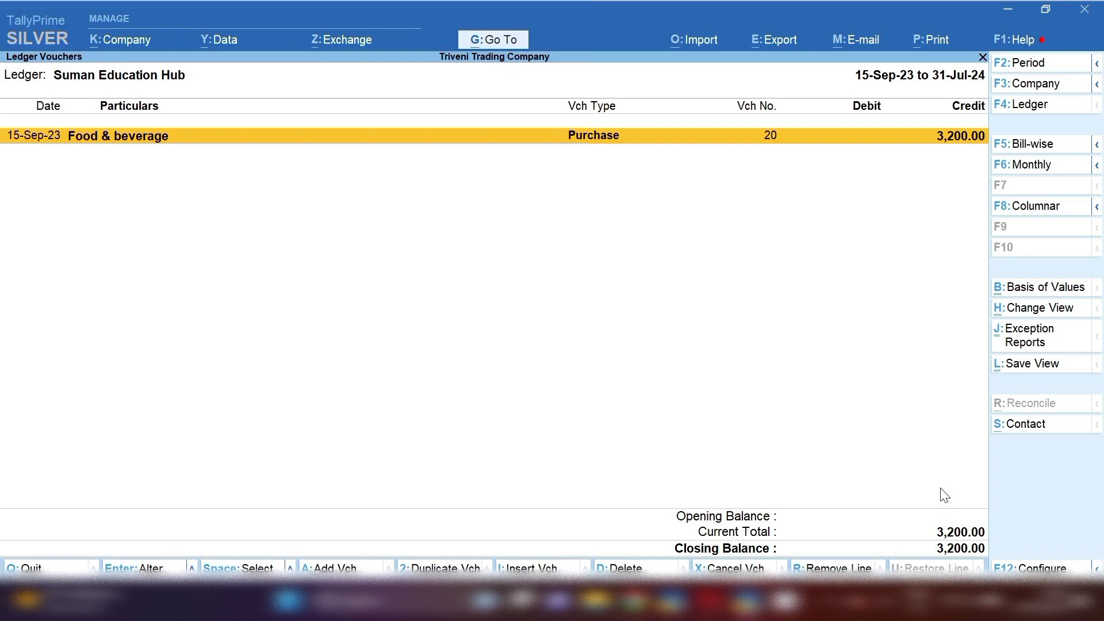
# Add a payment voucher from the ledger report and debit Suman Education Hub with 3200.
pyautogui.hotkey('alt', 'a')
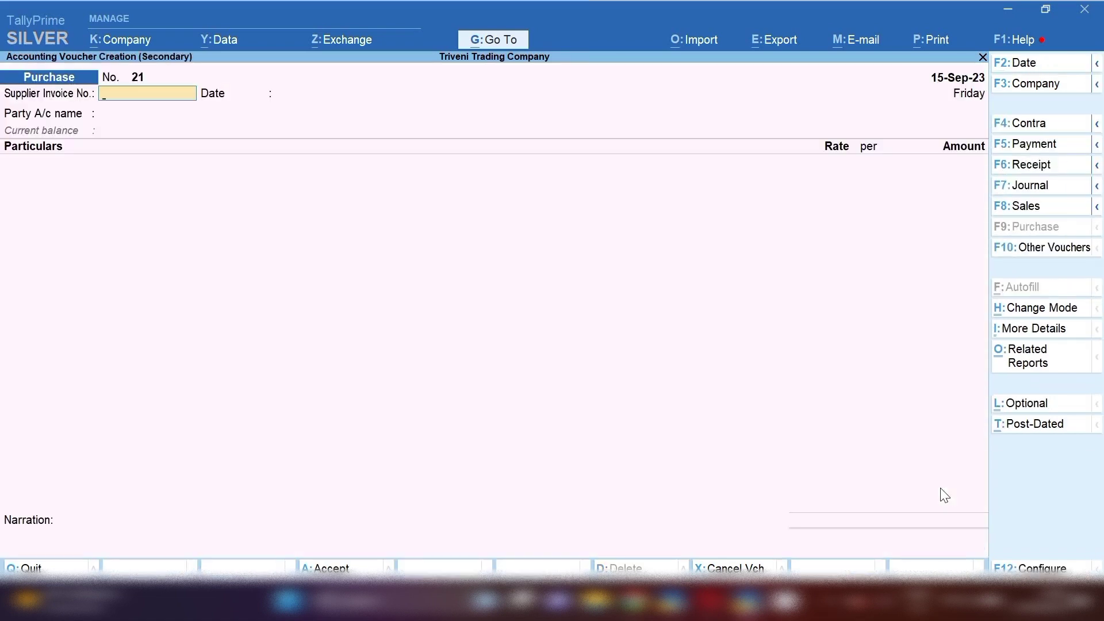
pyautogui.click(1040, 143)
pyautogui.write('SUM')
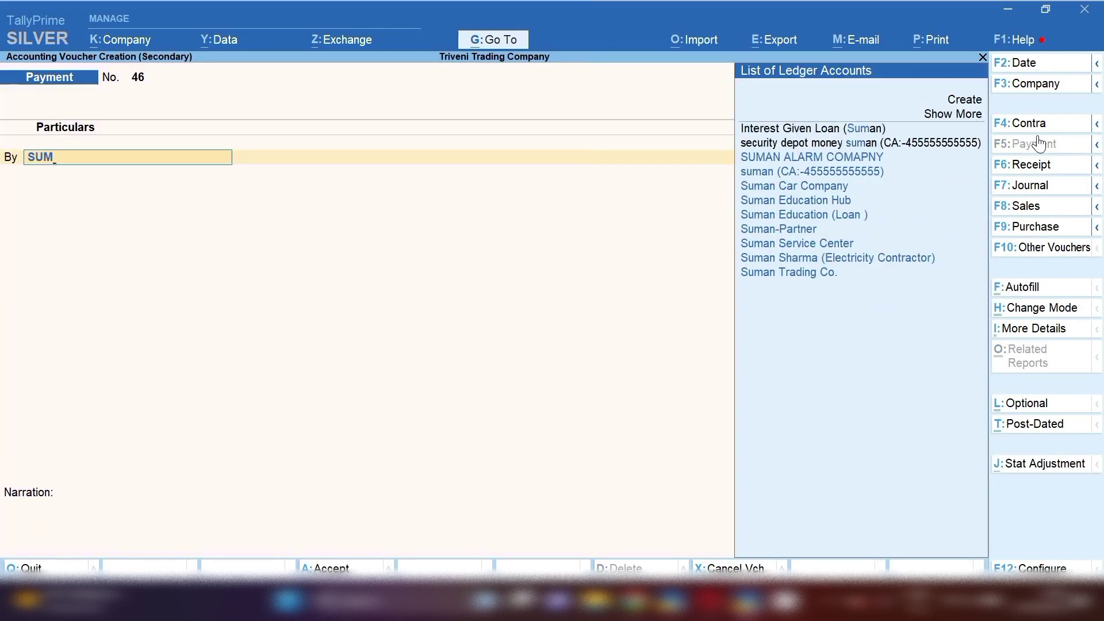
pyautogui.press('Down')
pyautogui.press('Down')
pyautogui.press('Down')
pyautogui.press('Down')
pyautogui.press('Return')
pyautogui.write('3200')
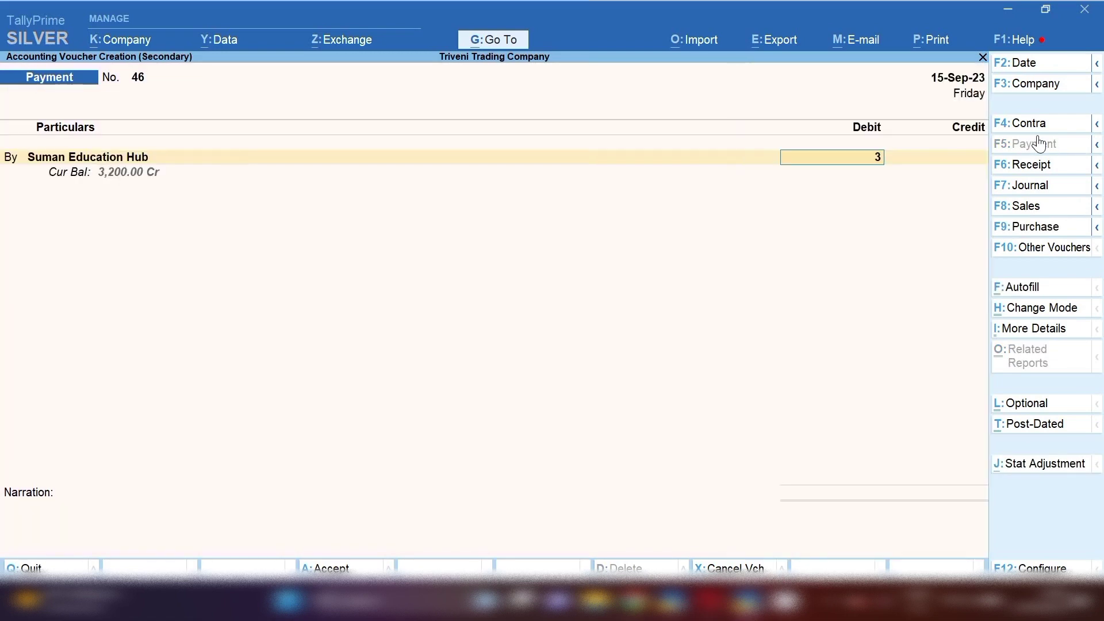
pyautogui.press('Return')
# Allocate the full 3,200.00 payment as Agst Ref against the supplier's pending purchase bill.
pyautogui.press('Return')
pyautogui.press('Return')
pyautogui.press('Return')
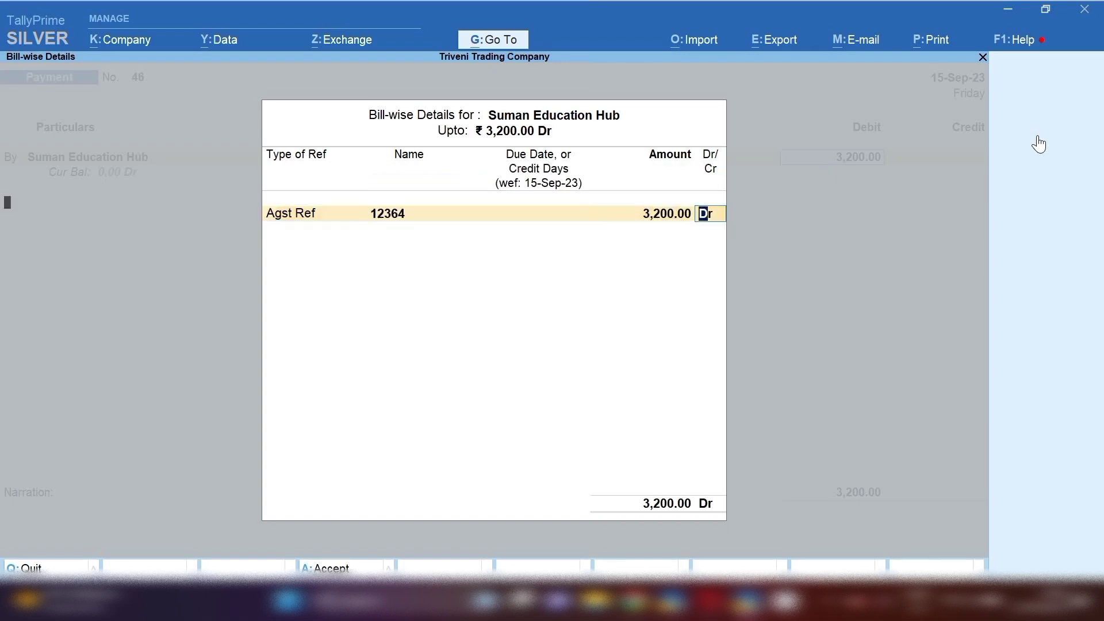
pyautogui.press('Return')
# Credit Kotak Bank Account with 3,200.00 and save the payment voucher without a narration.
pyautogui.press('Return')
pyautogui.press('Return')
pyautogui.press('Return')
pyautogui.press('Return')
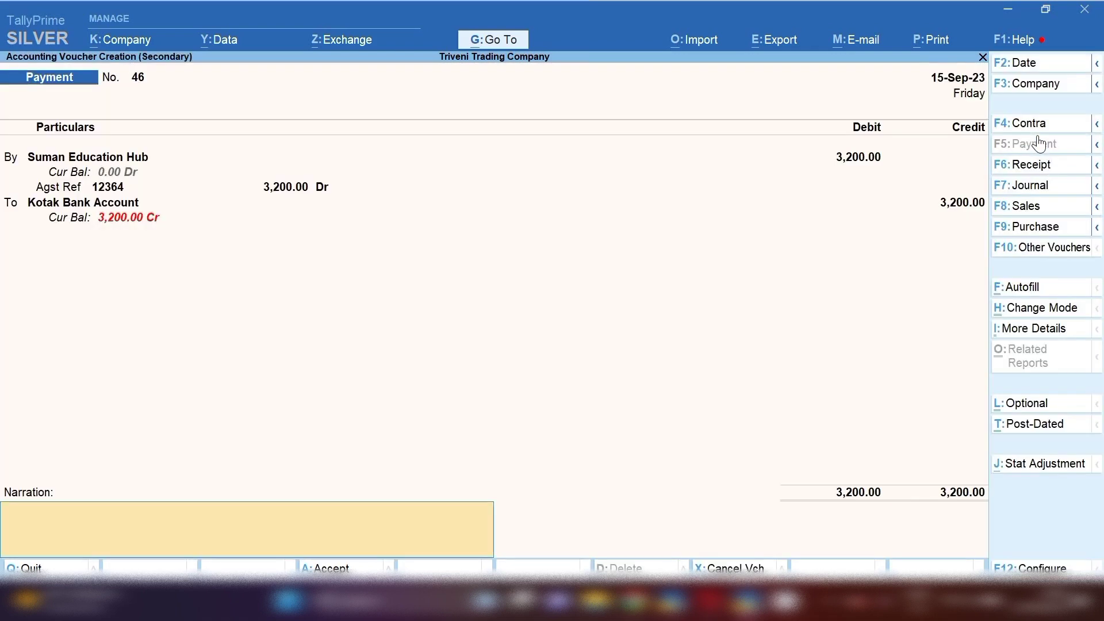
pyautogui.press('Return')
pyautogui.press('Return')
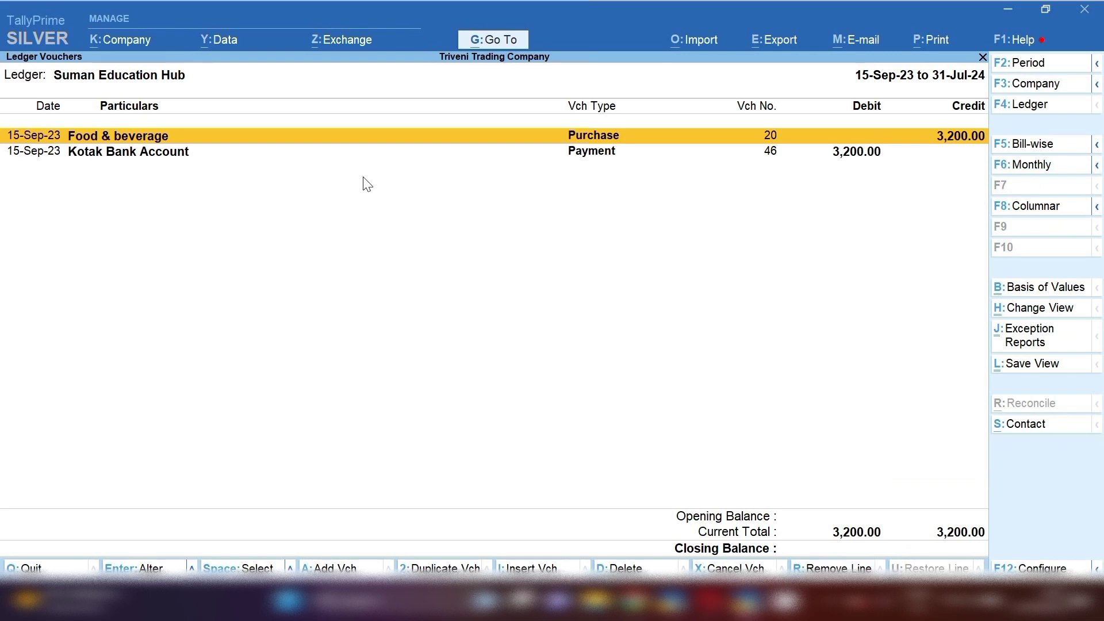
# Start a new journal voucher from the Kotak Bank Account payment entry in the Suman Education Hub ledger.
pyautogui.press('Down')
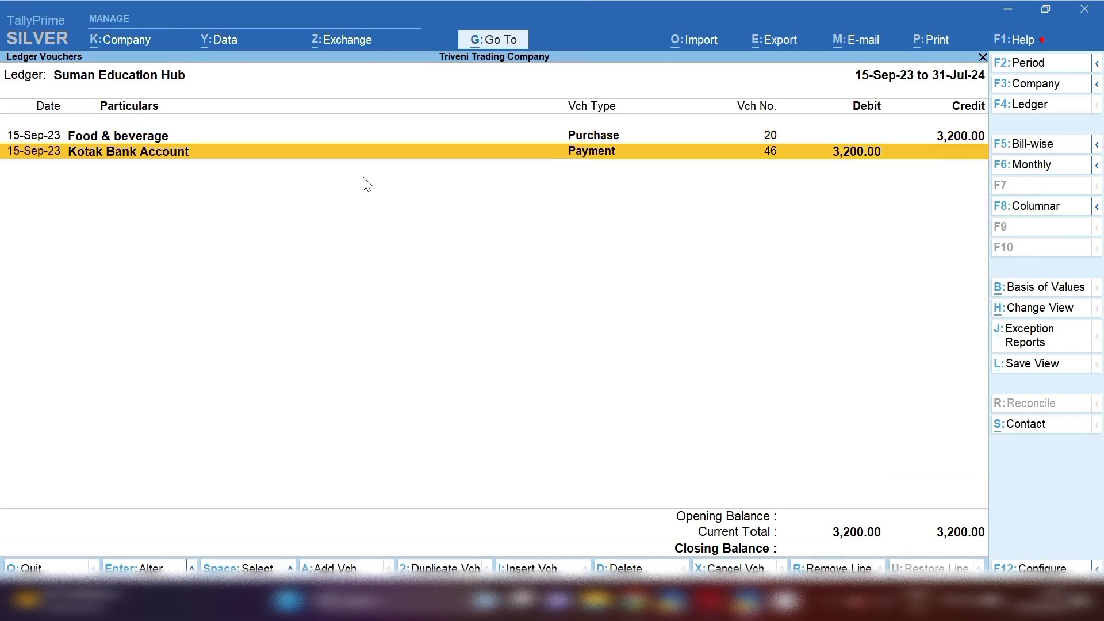
pyautogui.hotkey('ctrl', 'i')
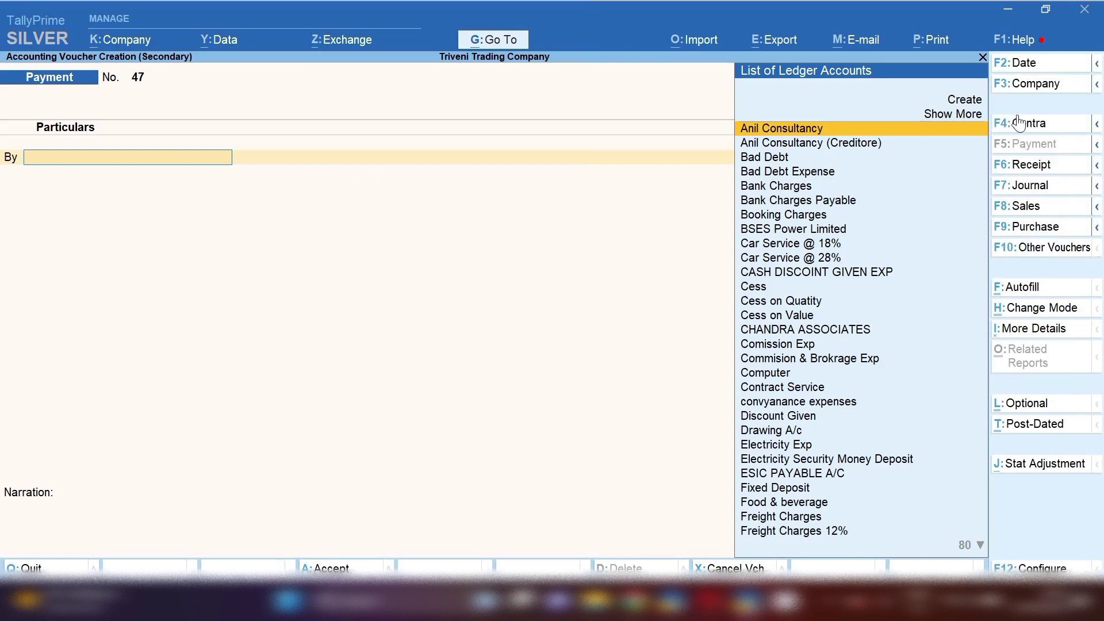
pyautogui.click(1035, 185)
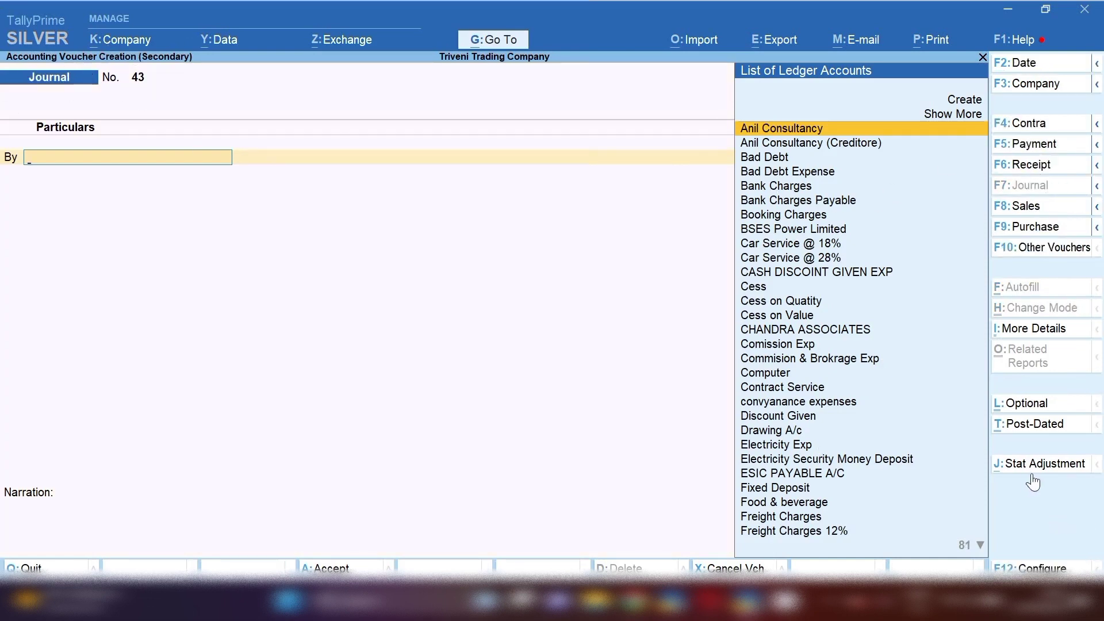
# Set the journal's stat adjustment to GST, Reversal of Input Tax Credit, with additional details Not Applicable.
pyautogui.click(1055, 466)
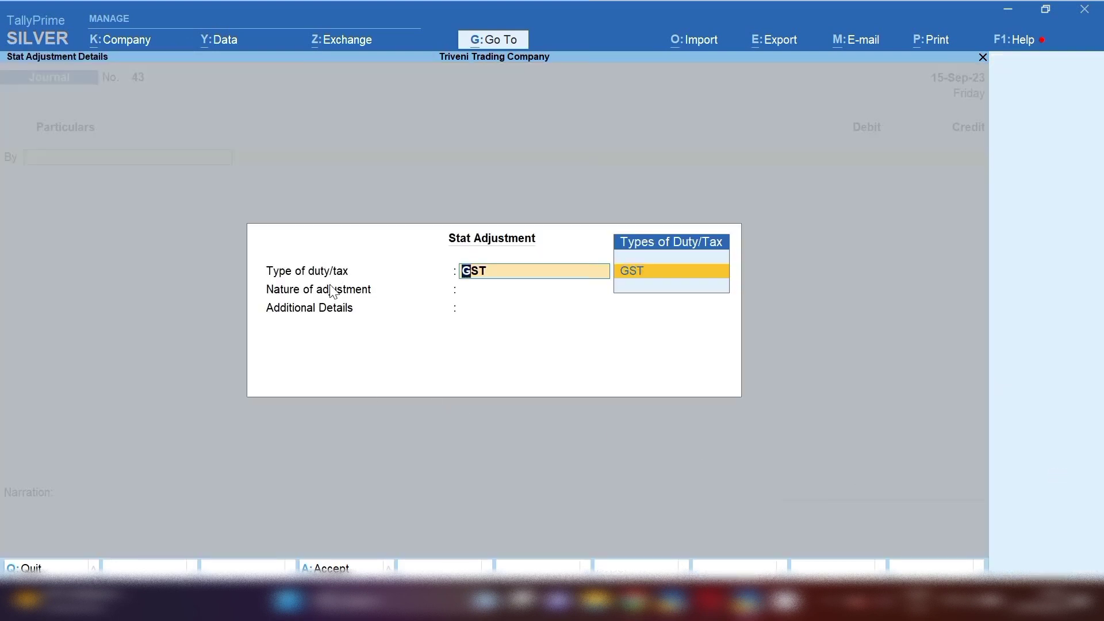
pyautogui.press('Return')
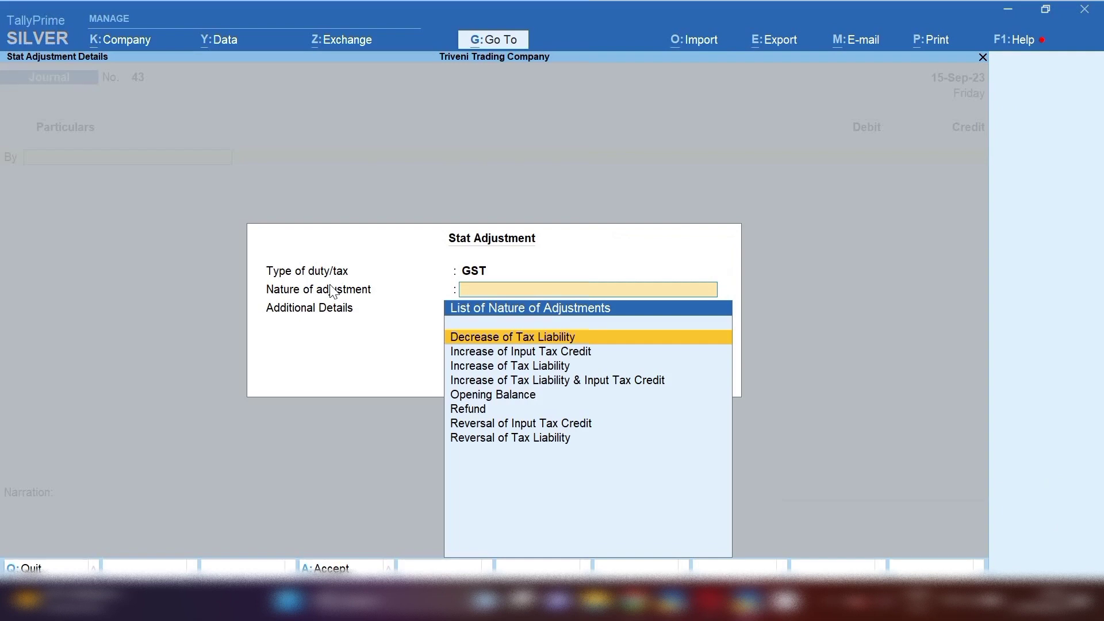
pyautogui.press('Down')
pyautogui.press('Down')
pyautogui.press('Down')
pyautogui.press('Down')
pyautogui.press('Down')
pyautogui.press('Down')
pyautogui.press('Down')
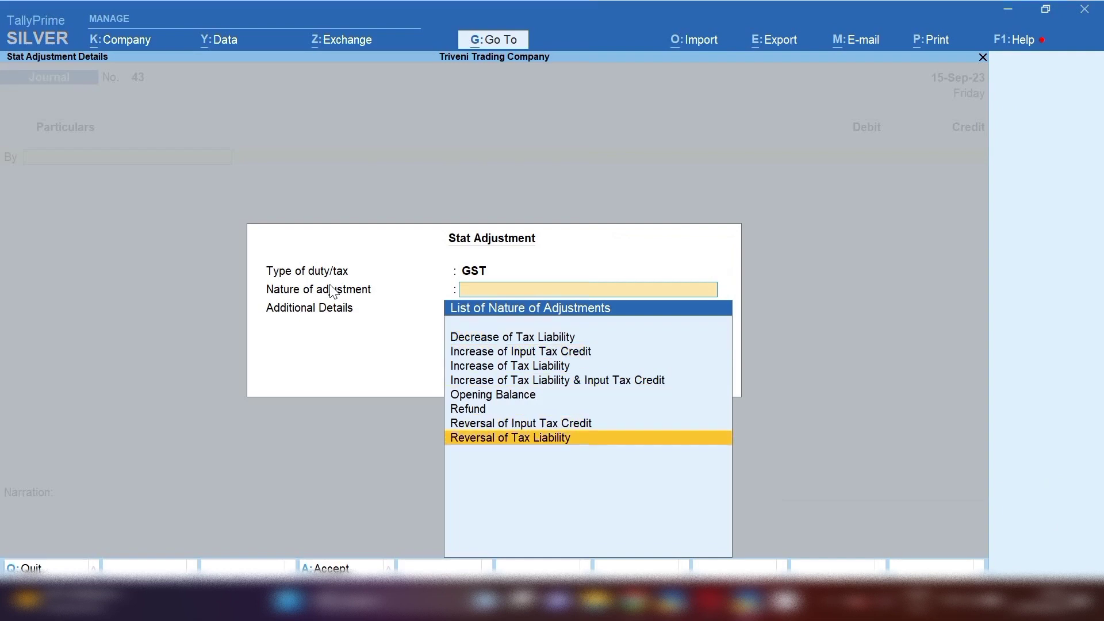
pyautogui.press('Up')
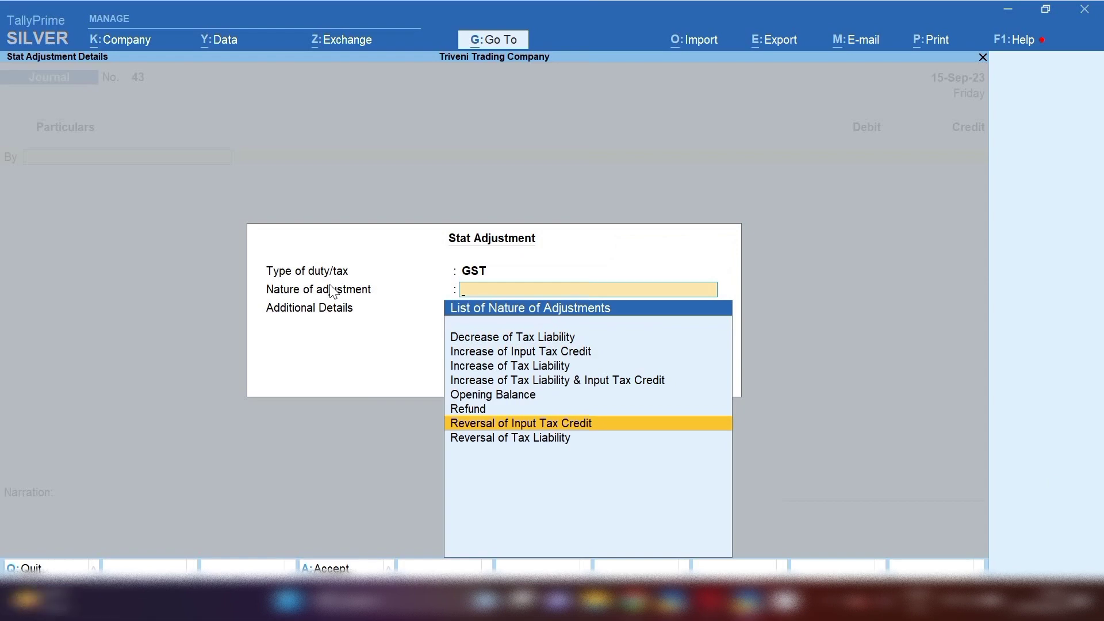
pyautogui.press('Return')
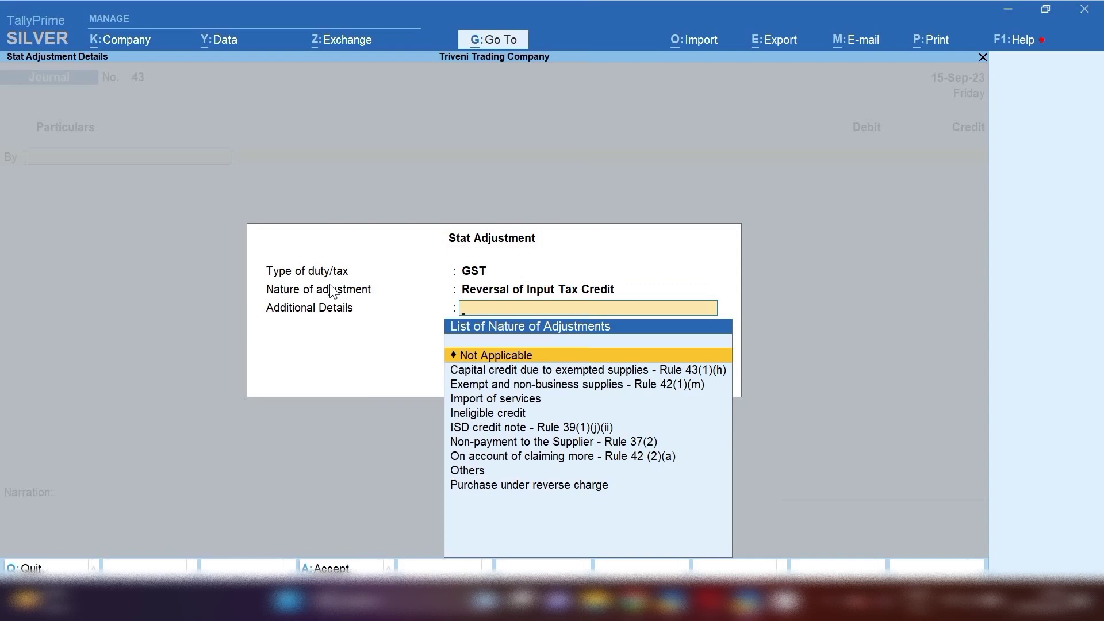
pyautogui.press('Return')
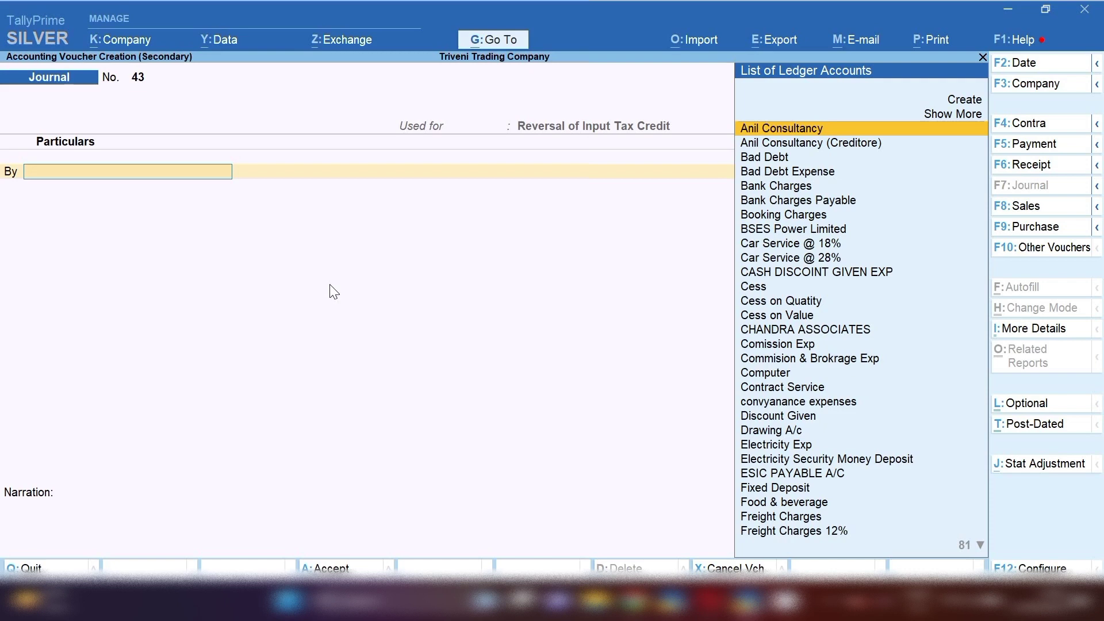
# Choose TAX ON EXP as the ledger for the journal's debit line.
pyautogui.write('TAX')
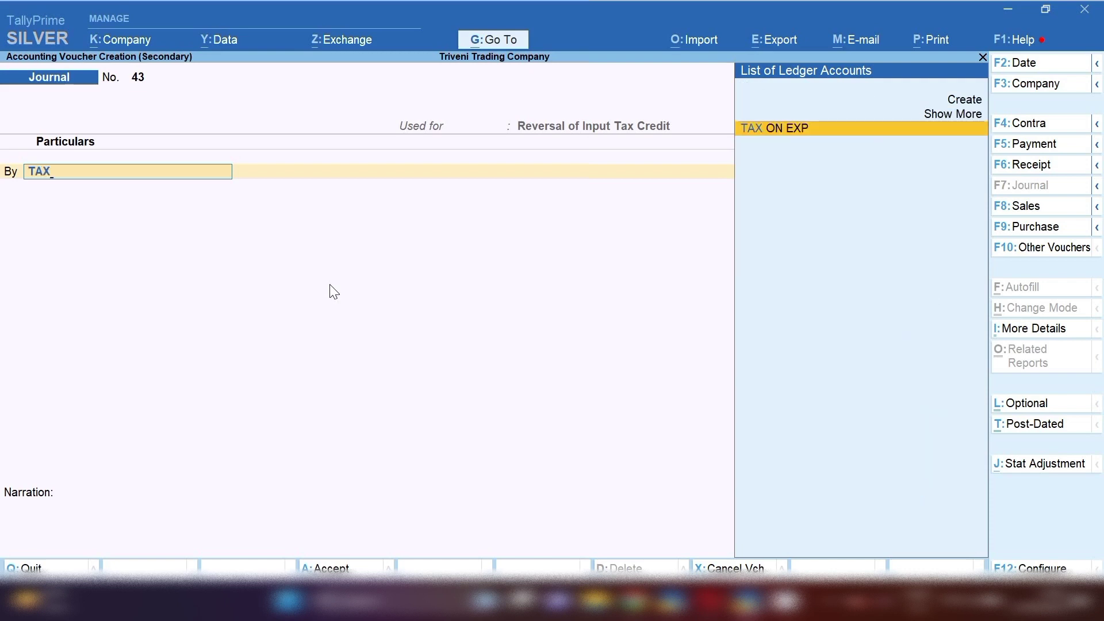
pyautogui.press('Return')
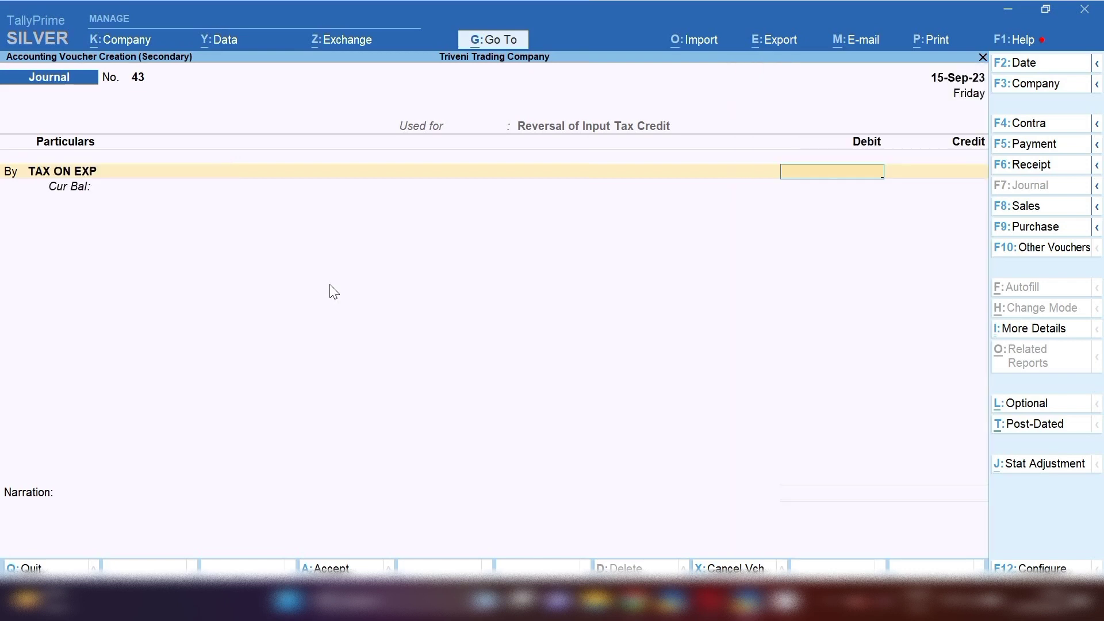
pyautogui.press('BackSpace')
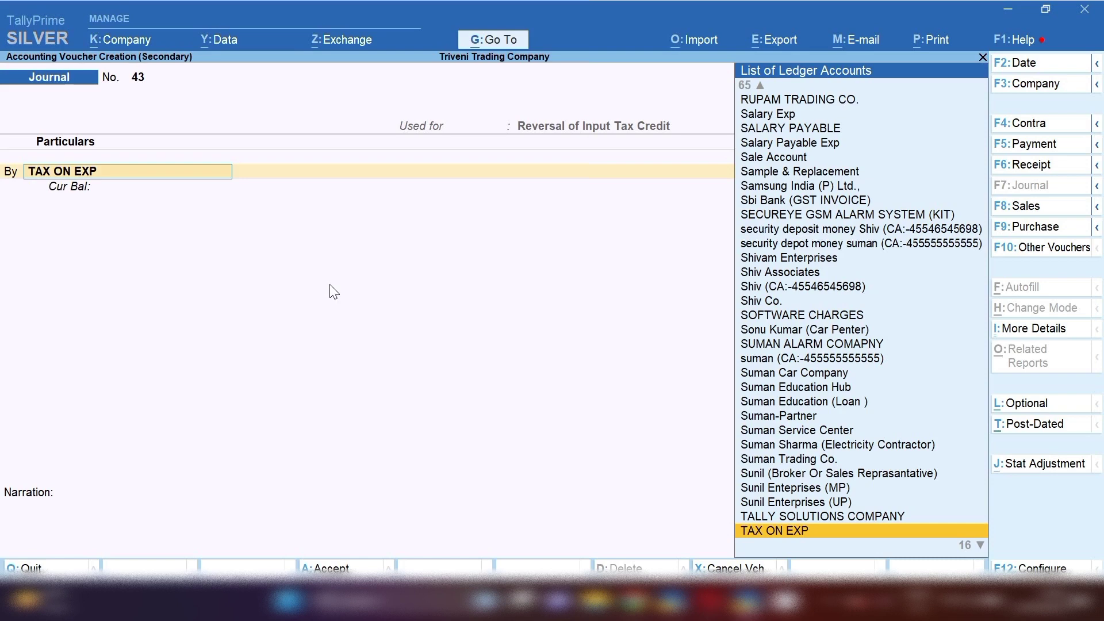
# Review the TAX ON EXP ledger's group, ledger type, GST applicability and other master details, and return to the journal.
pyautogui.hotkey('ctrl', 'Return')
pyautogui.press('Return')
pyautogui.press('Return')
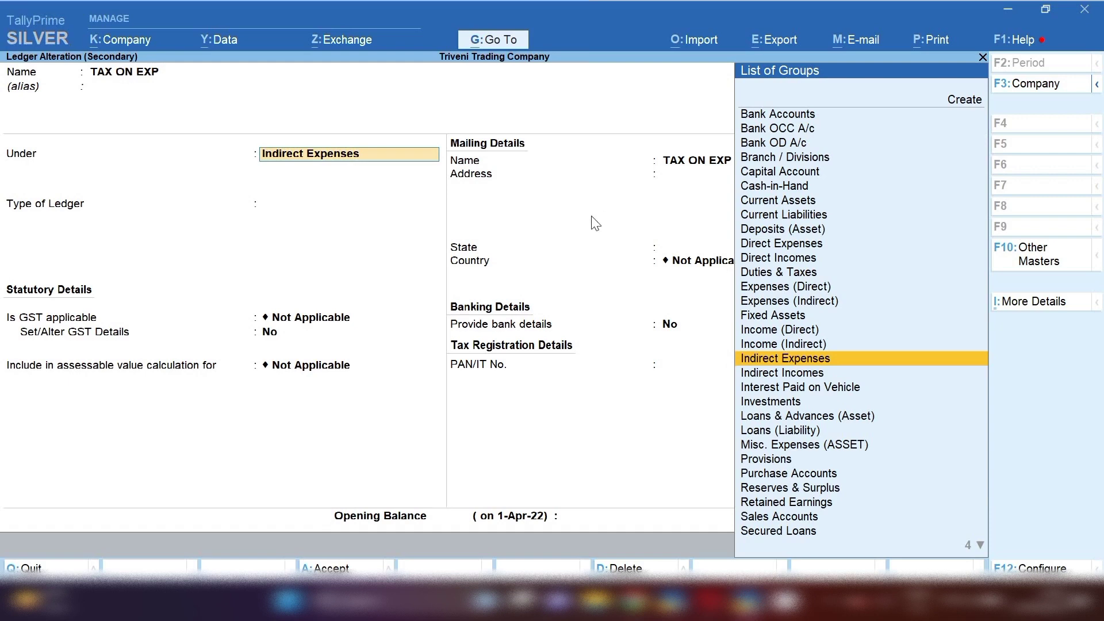
pyautogui.press('Return')
pyautogui.press('Return')
pyautogui.press('Return')
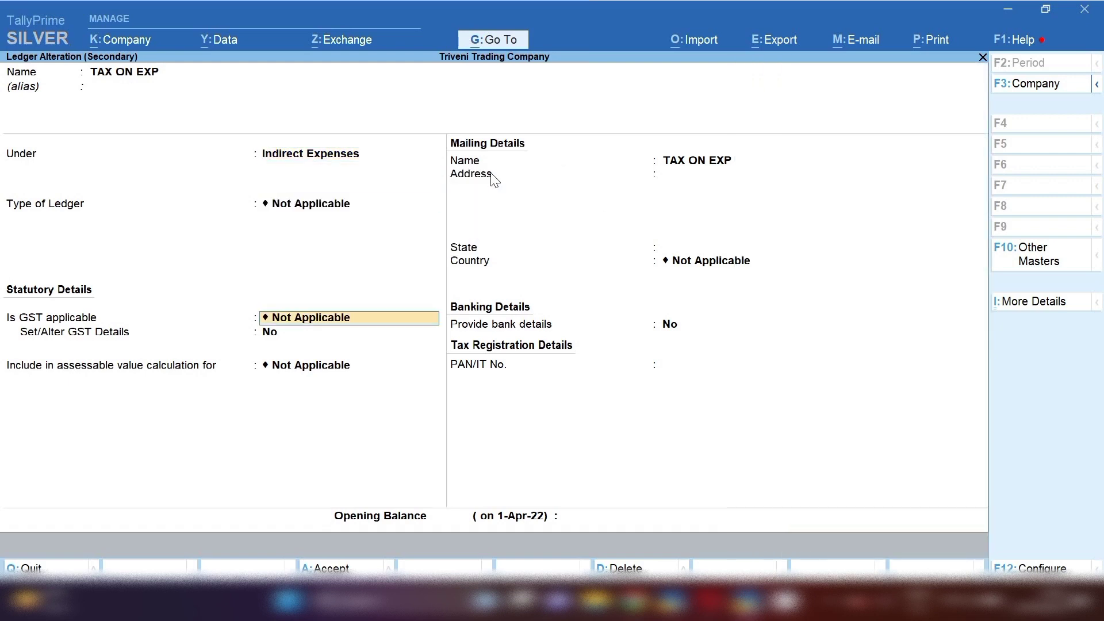
pyautogui.press('Return')
pyautogui.press('Return')
pyautogui.press('Return')
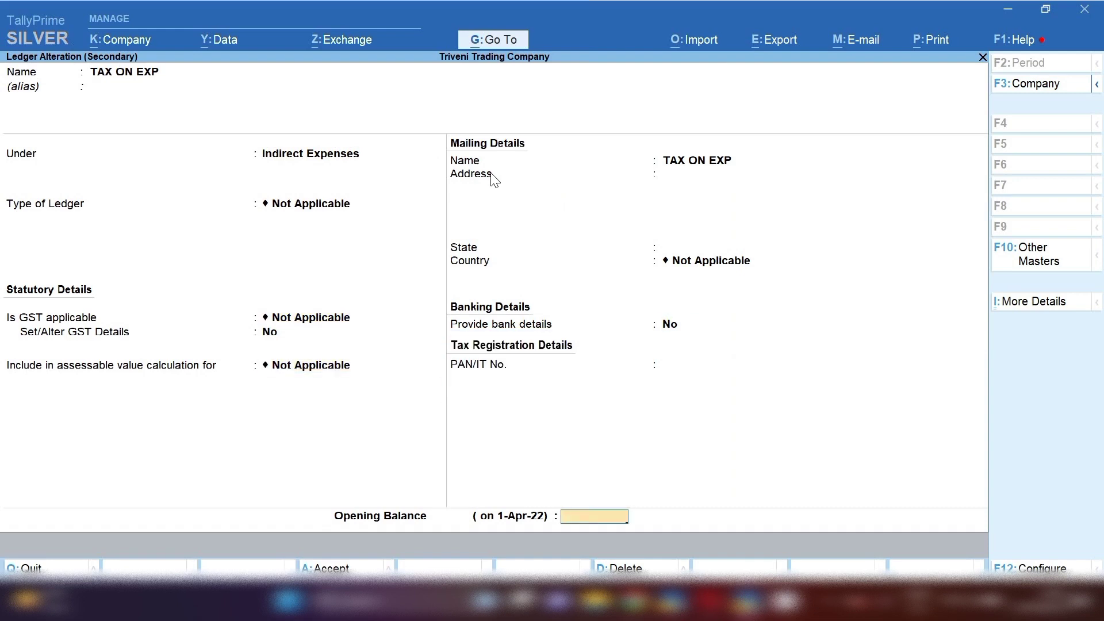
pyautogui.press('Return')
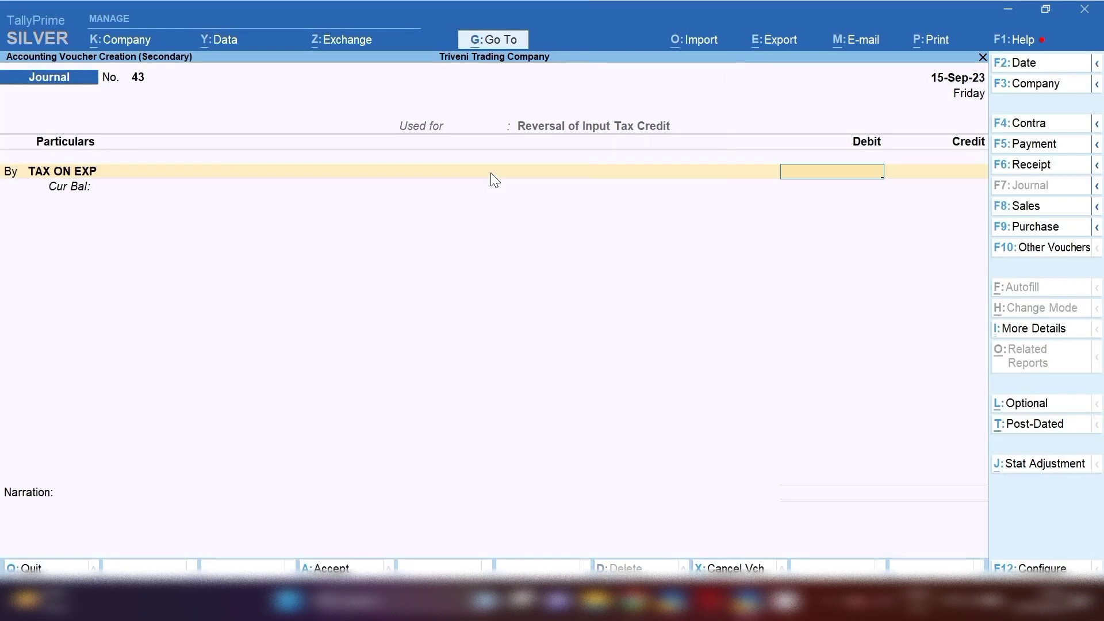
# Debit TAX ON EXP with 700.00 and choose Input Sgst as the ledger to credit.
pyautogui.write('700')
pyautogui.press('Return')
pyautogui.press('Return')
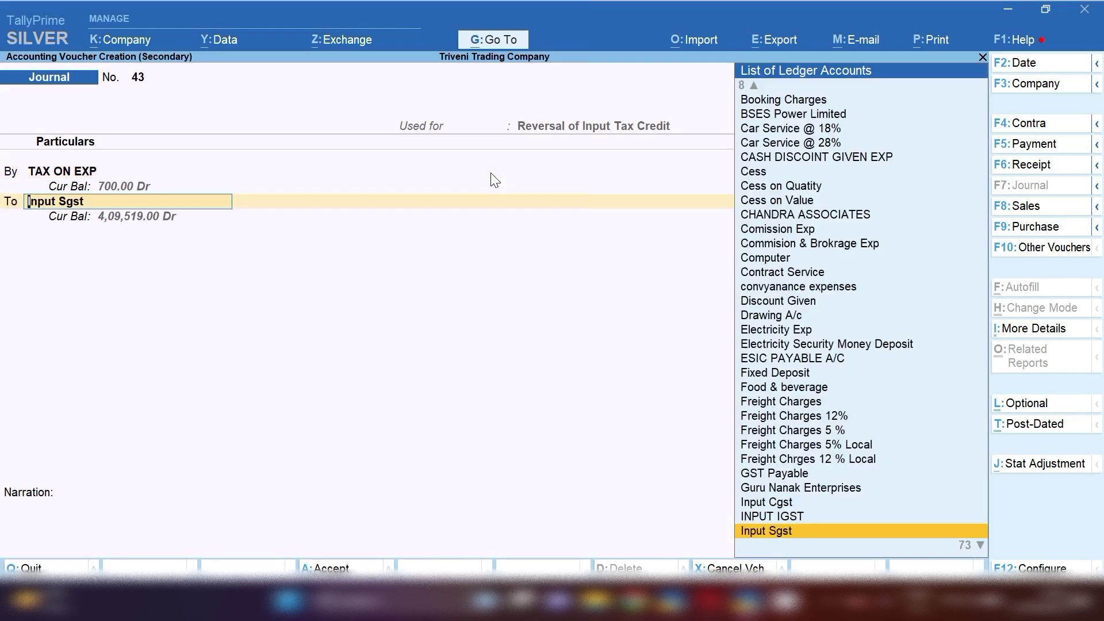
pyautogui.press('Return')
pyautogui.press('Return')
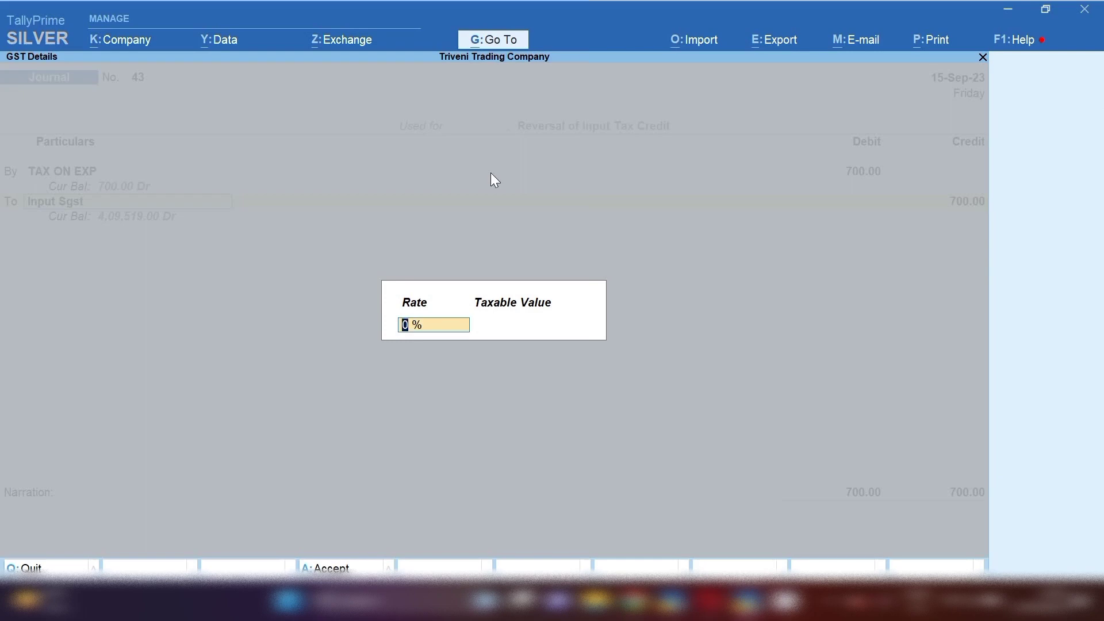
# Enter a 28% rate and a taxable value of 2500 in the GST details for Input Sgst.
pyautogui.write('28')
pyautogui.press('Return')
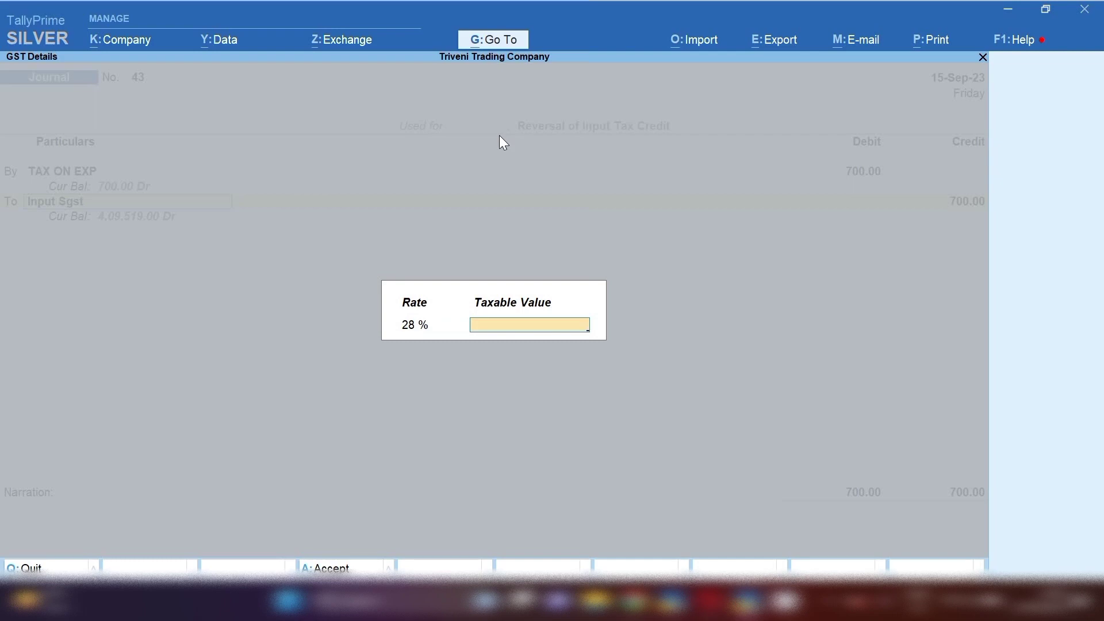
pyautogui.write('2500')
pyautogui.press('Return')
pyautogui.press('Return')
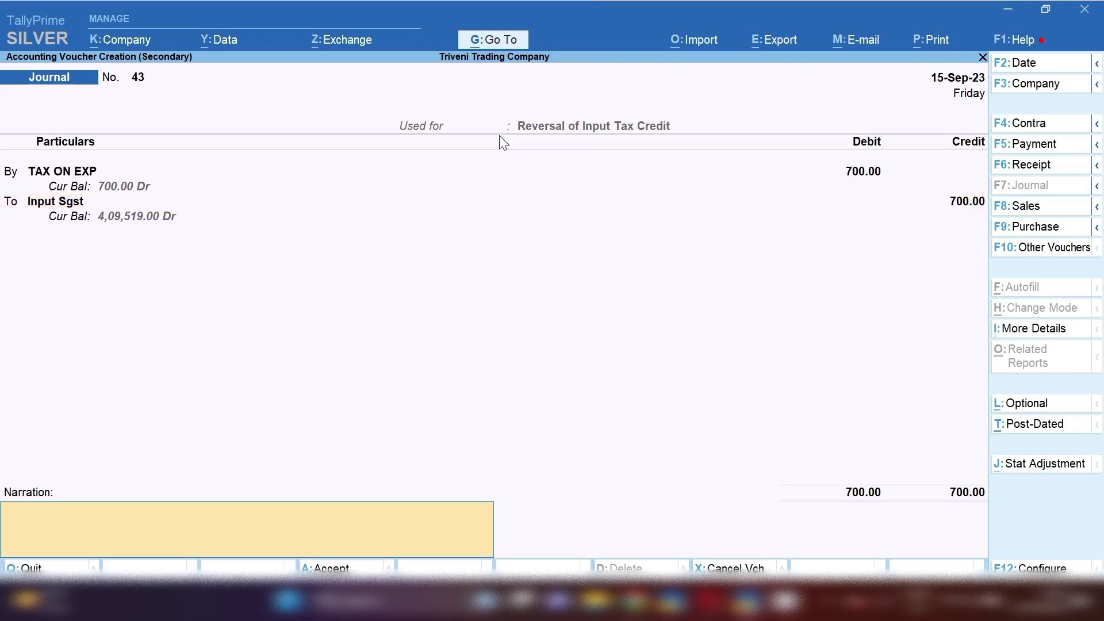
# Set the Input Sgst credit amount to 350.00.
pyautogui.press('BackSpace')
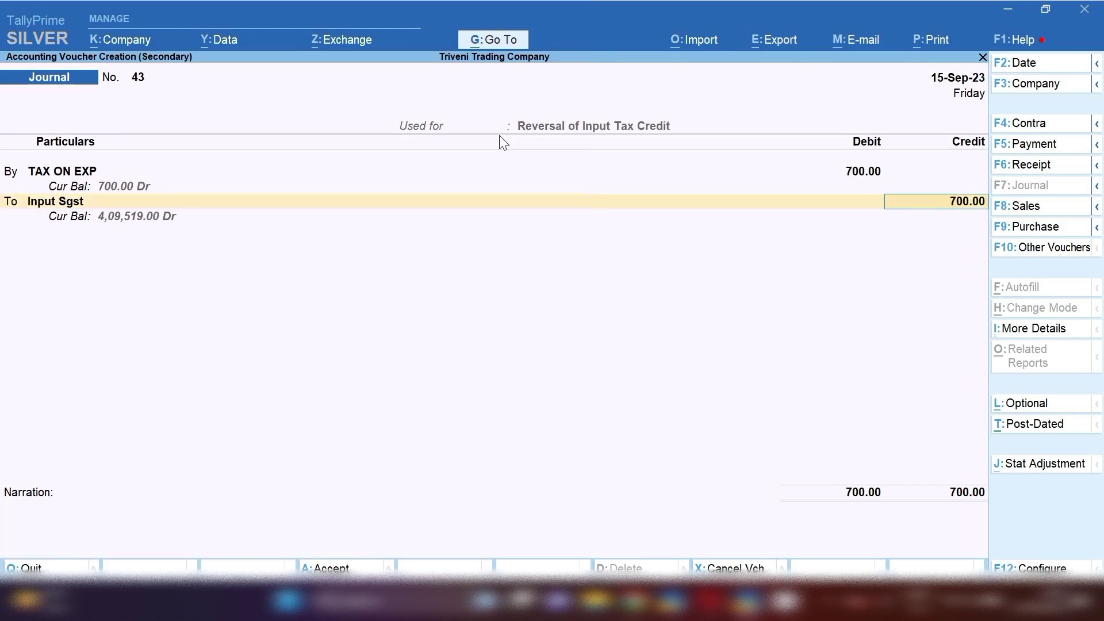
pyautogui.write('350')
pyautogui.press('Return')
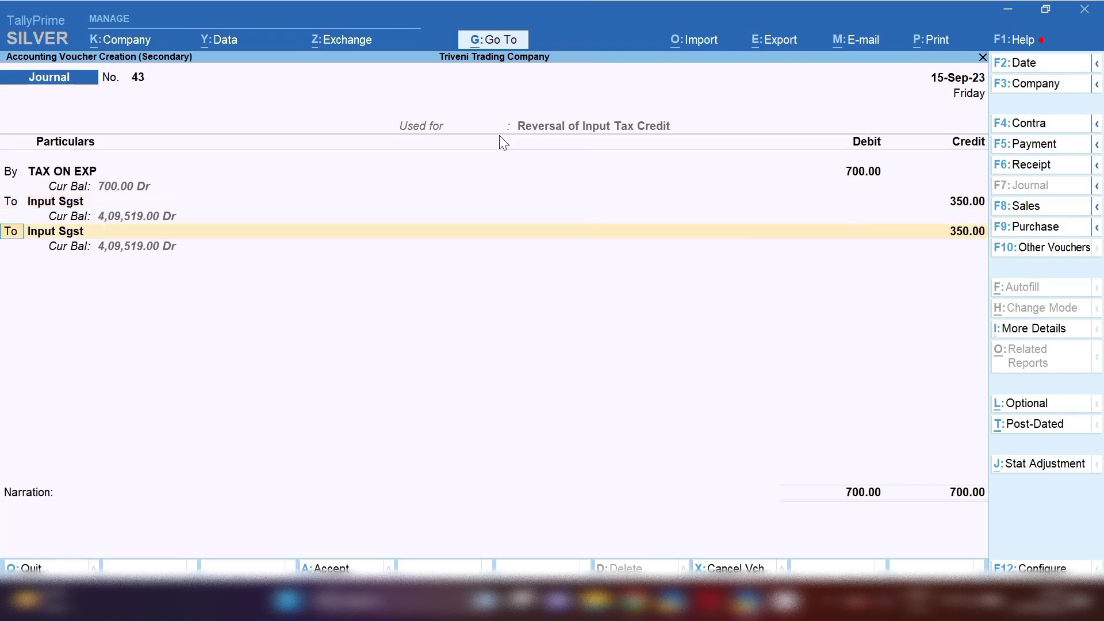
# Credit Input Cgst with 350.00, accepting a 28% rate and a 2,500.00 taxable value in its GST details.
pyautogui.press('Return')
pyautogui.write('CGS')
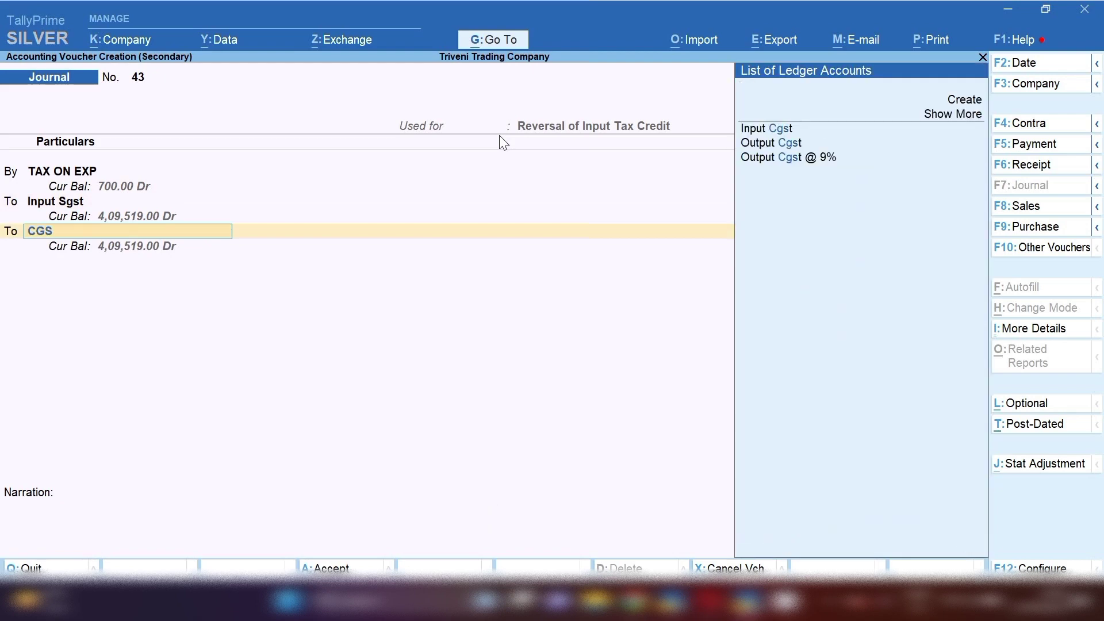
pyautogui.press('Return')
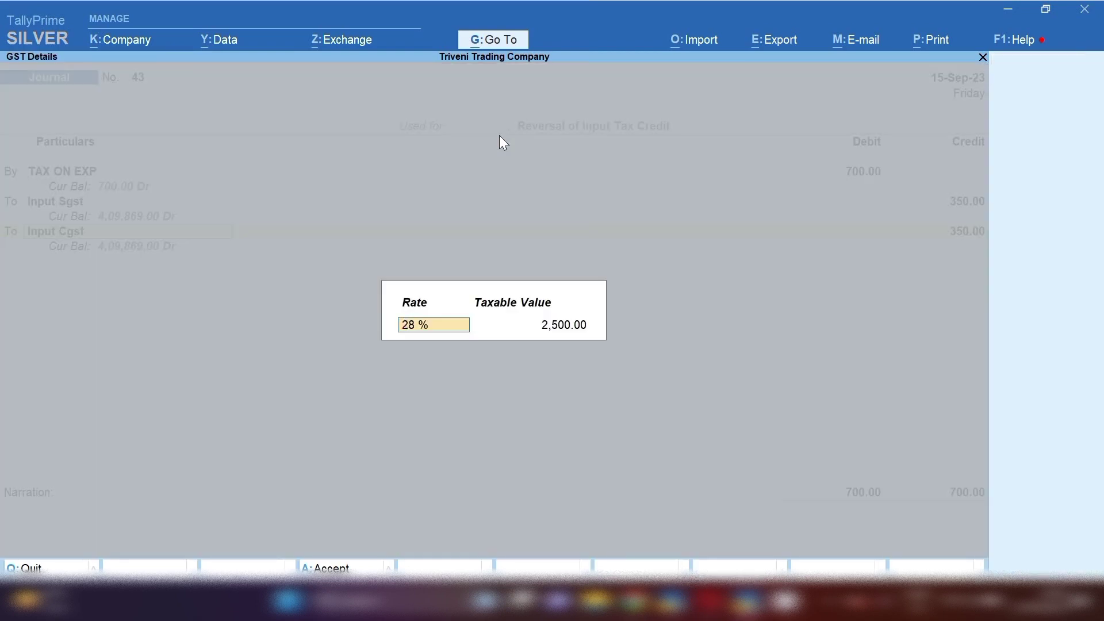
pyautogui.press('Return')
pyautogui.press('Return')
pyautogui.press('Return')
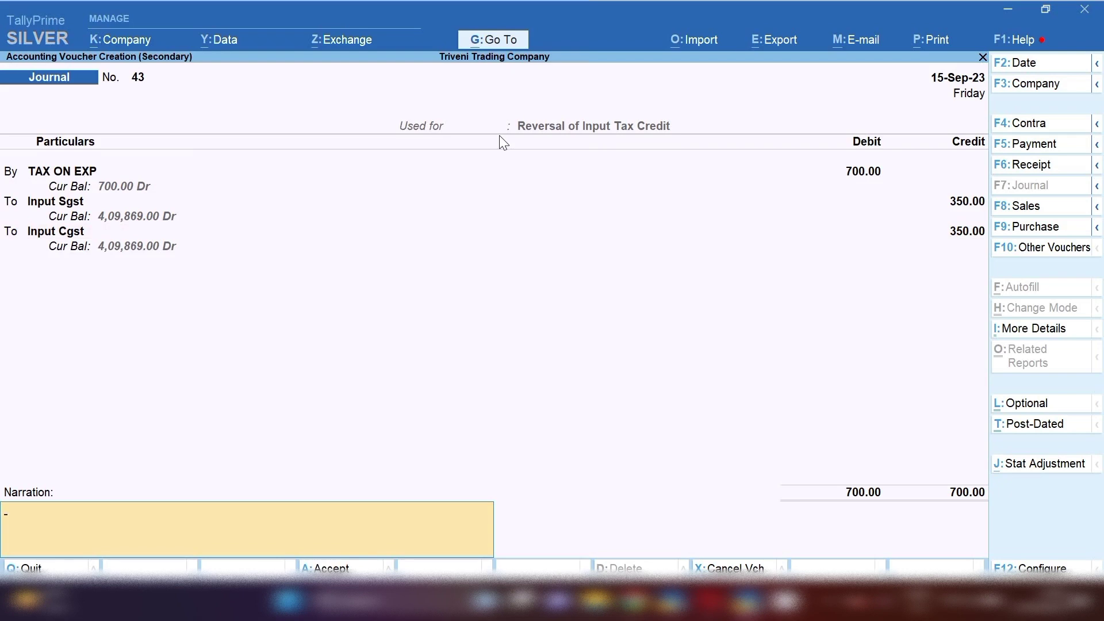
# Enter the narration ADJUSTMENT ENTERY and save the journal voucher.
pyautogui.write('ADJUSTMENT ENTER')
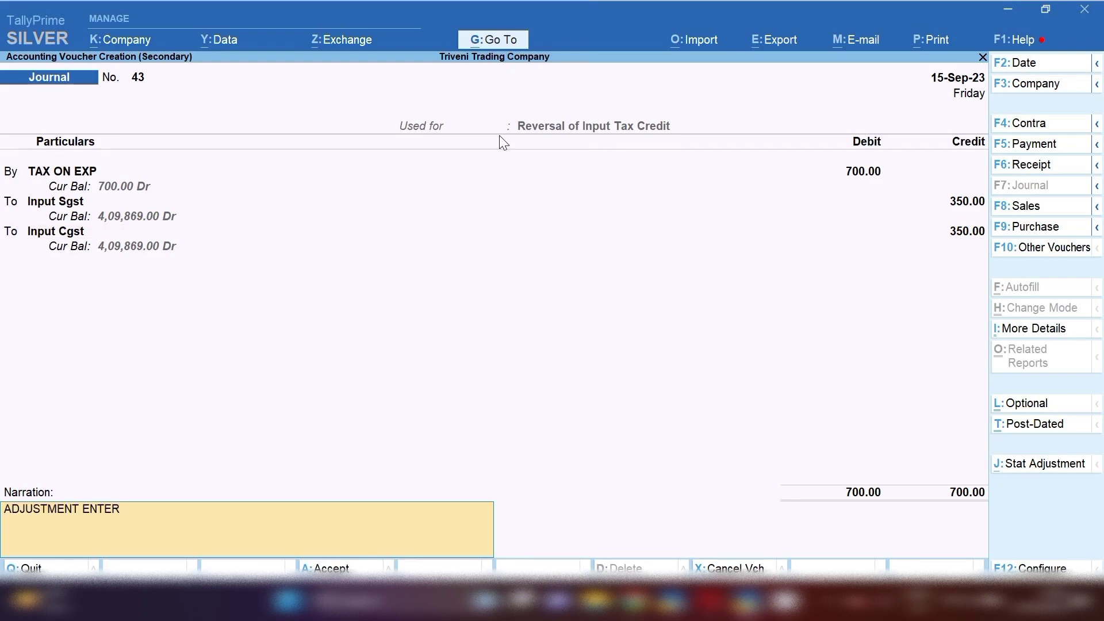
pyautogui.write('Y')
pyautogui.press('Return')
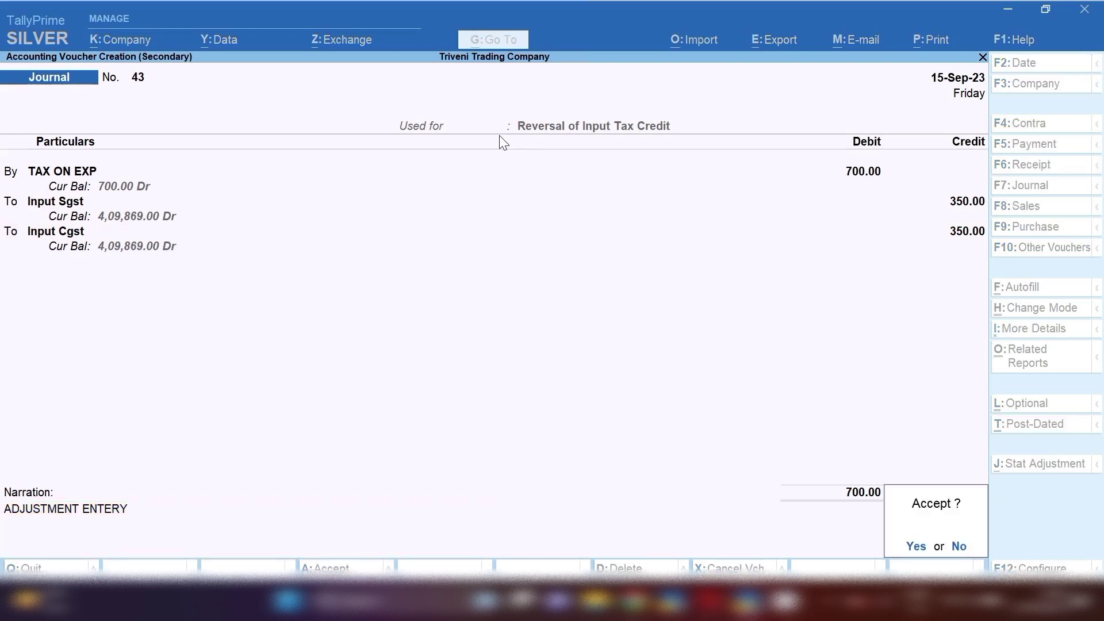
pyautogui.press('Return')
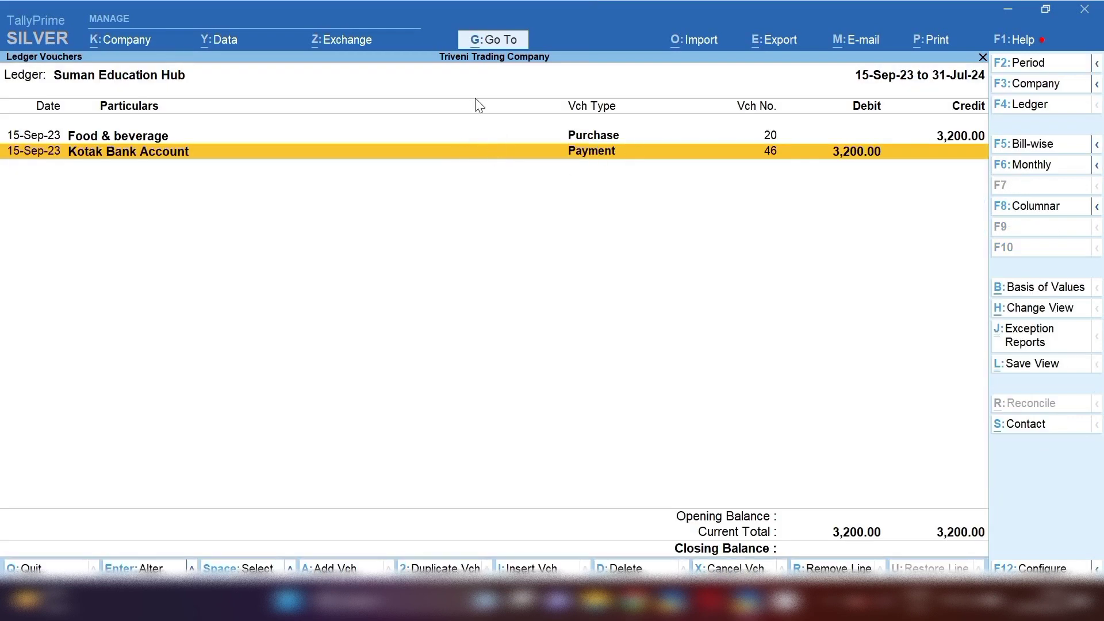
# Leave the Suman Education Hub ledger and view the ledger vouchers of TAX ON EXP.
pyautogui.press('Escape')
pyautogui.press('BackSpace')
pyautogui.write('TAX')
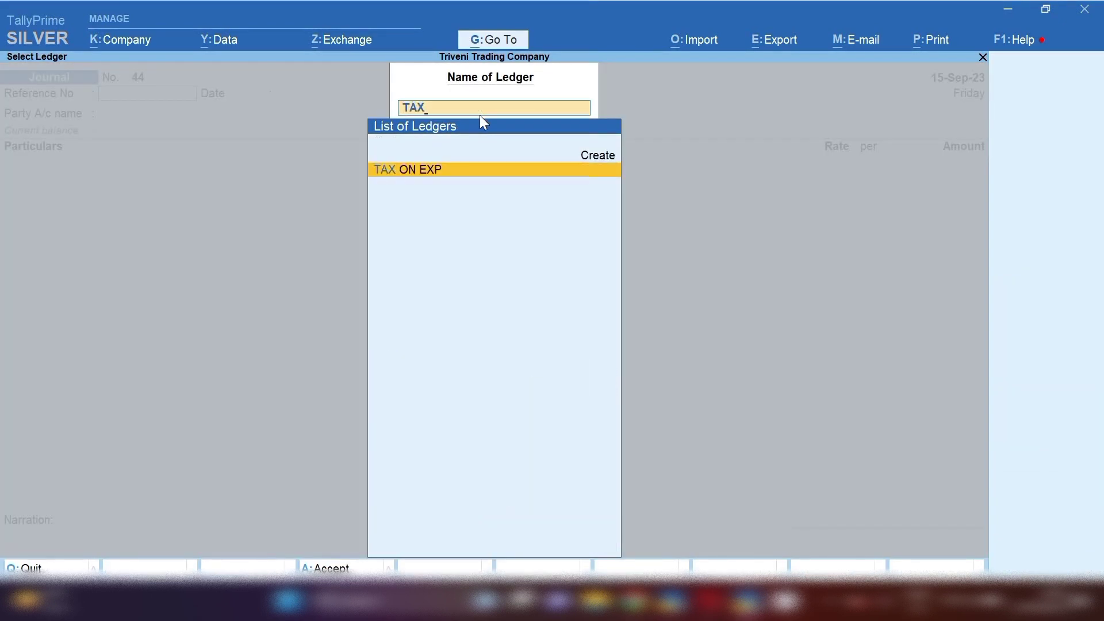
pyautogui.press('Return')
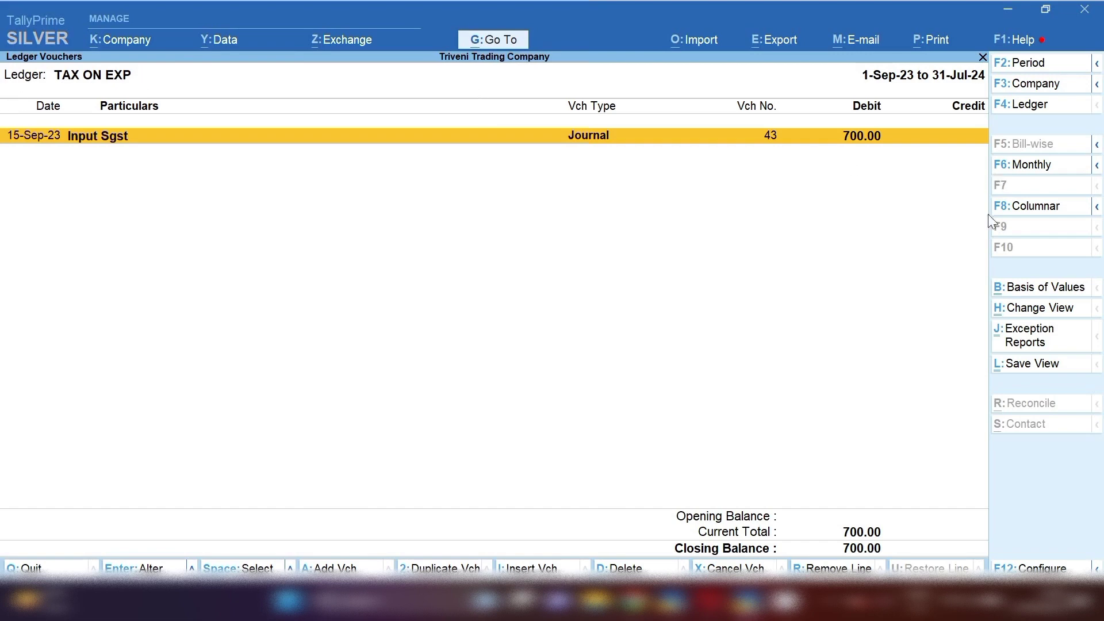
# Open the Balance Sheet and drill down through Current Liabilities to the Duties & Taxes group summary.
pyautogui.click(494, 42)
pyautogui.press('Return')
pyautogui.press('Down')
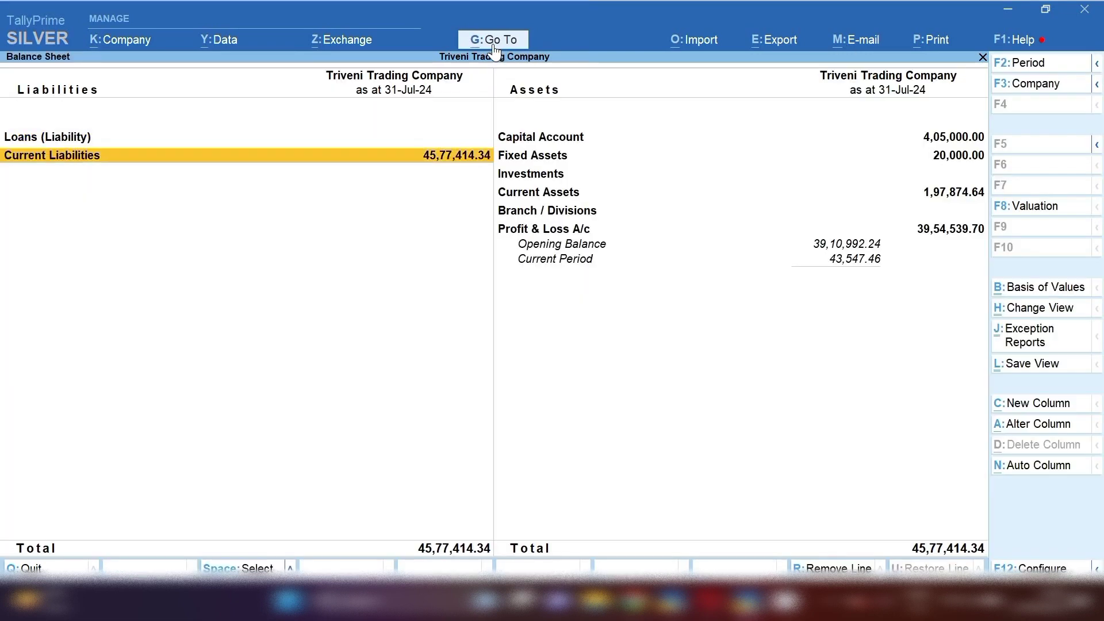
pyautogui.press('Return')
pyautogui.press('Down')
pyautogui.press('Up')
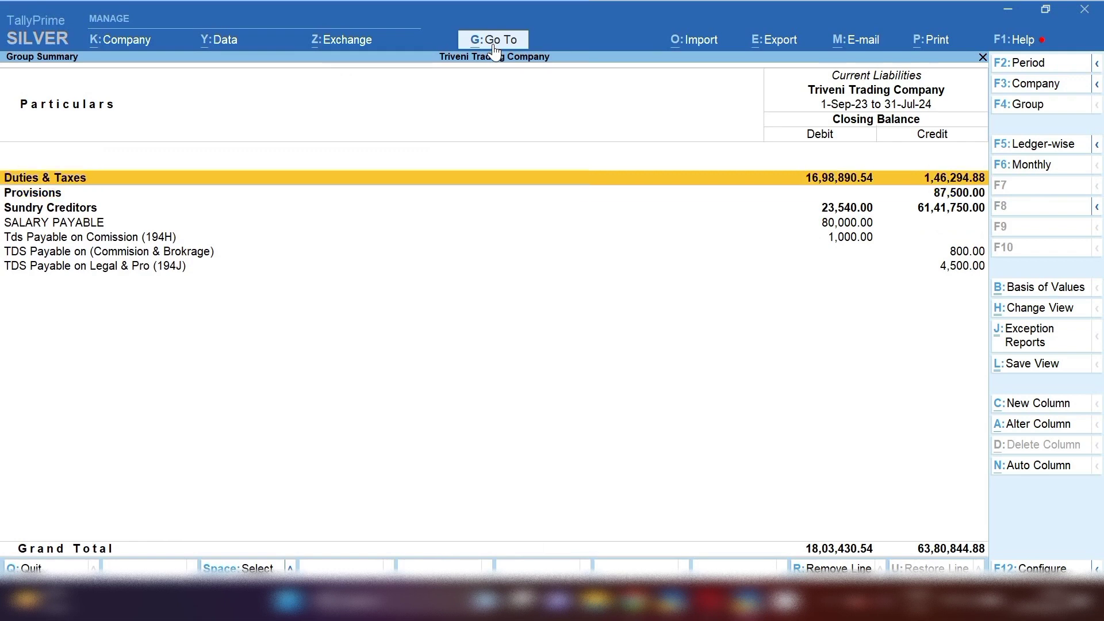
pyautogui.press('Return')
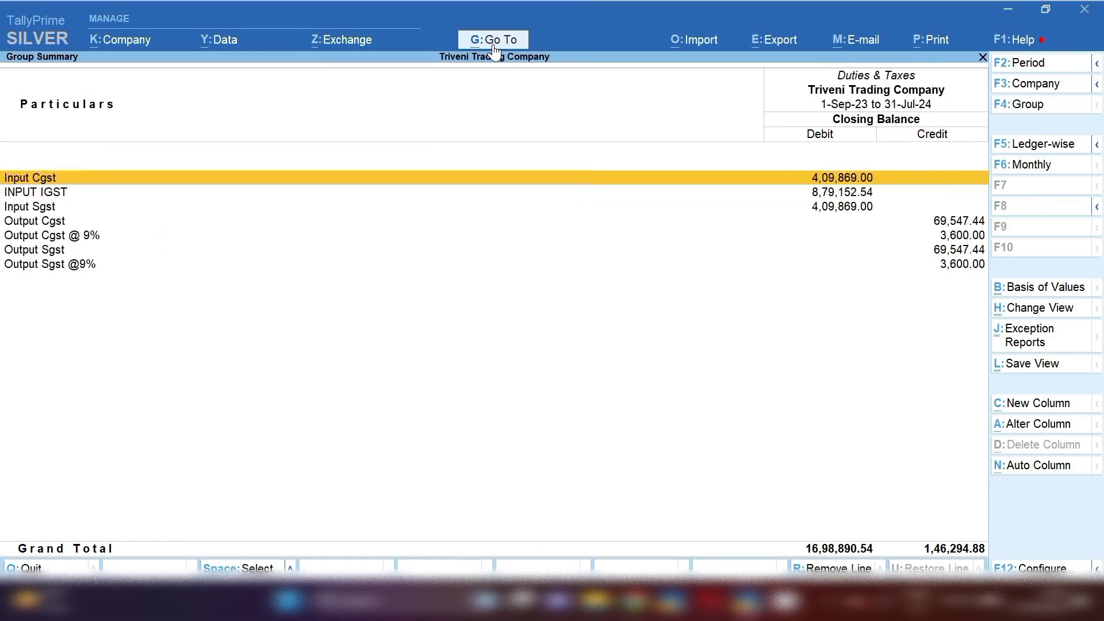
# Open the Input Cgst monthly summary and examine the September debit and credit transactions.
pyautogui.press('Return')
pyautogui.press('Up')
pyautogui.press('Up')
pyautogui.press('Up')
pyautogui.press('Up')
pyautogui.press('Up')
pyautogui.press('Up')
pyautogui.press('Up')
pyautogui.press('Up')
pyautogui.press('Up')
pyautogui.press('Up')
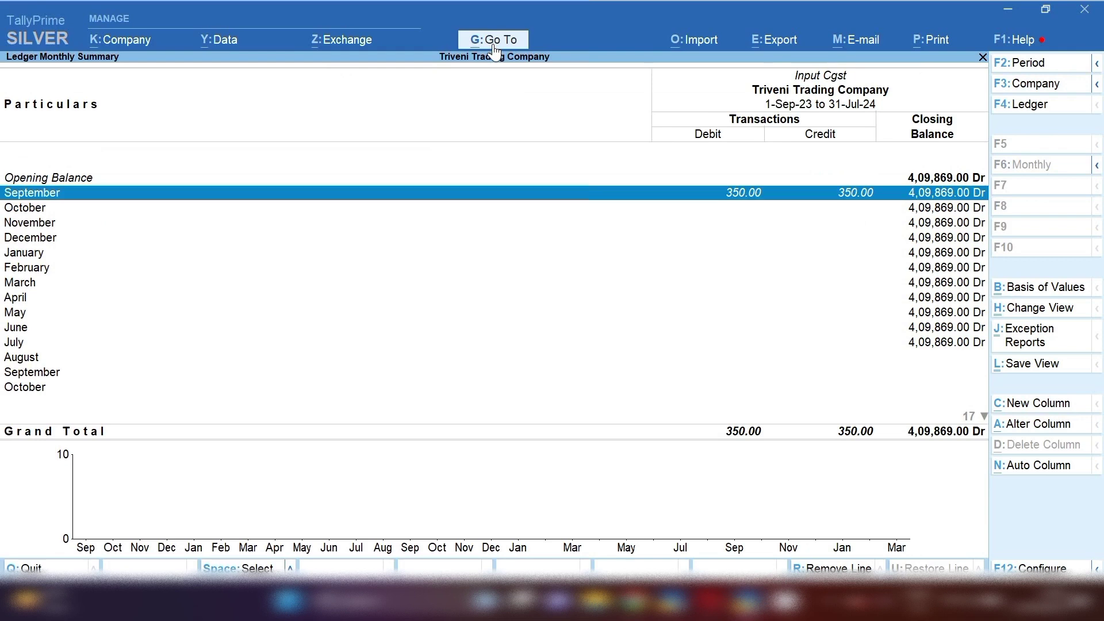
pyautogui.press('Return')
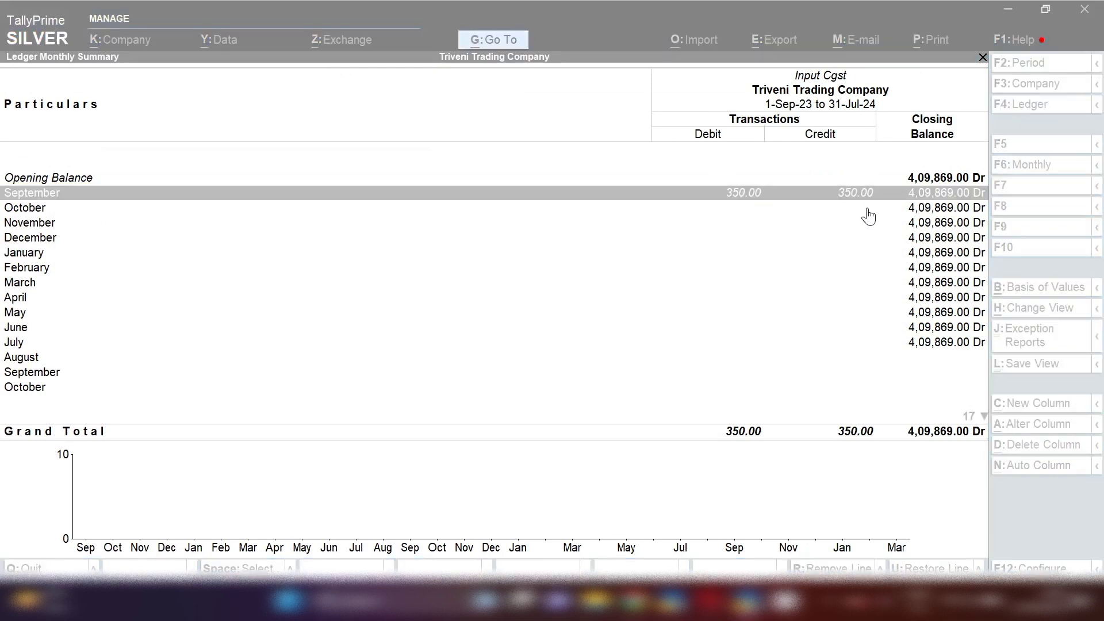
pyautogui.click(769, 200)
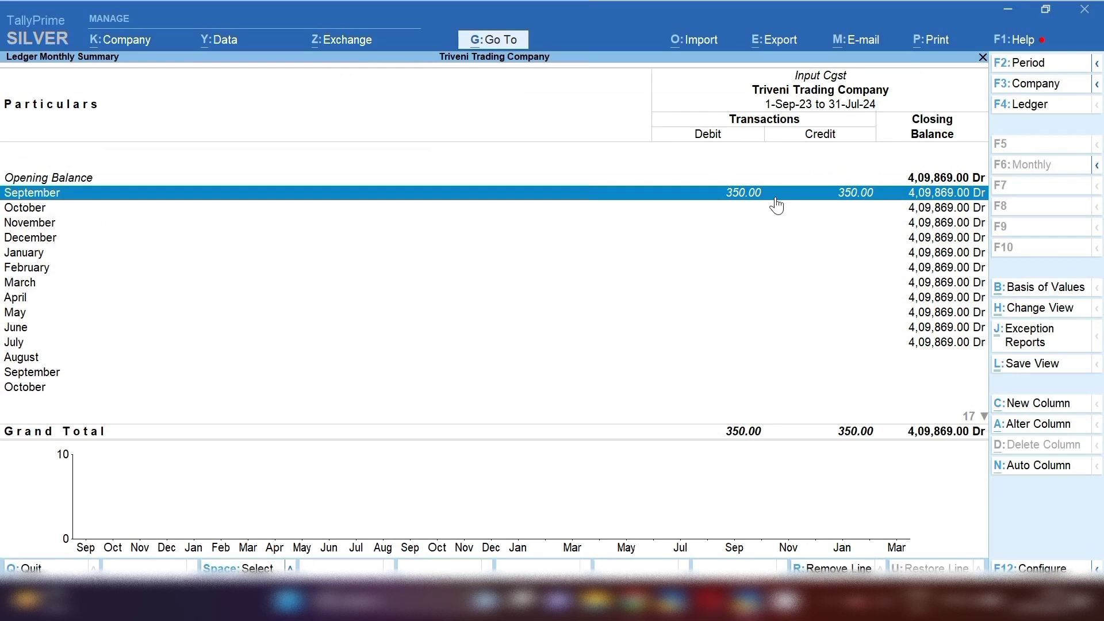
# Inspect the September purchase and journal vouchers in the Input Cgst ledger and return to the group summary.
pyautogui.press('Return')
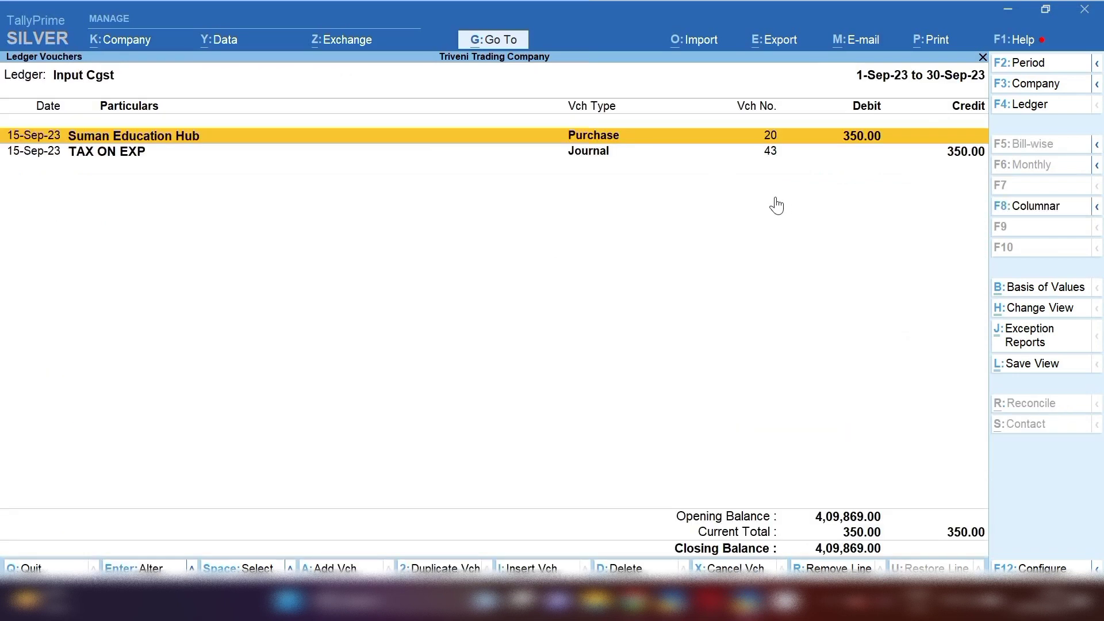
pyautogui.press('Return')
pyautogui.press('Down')
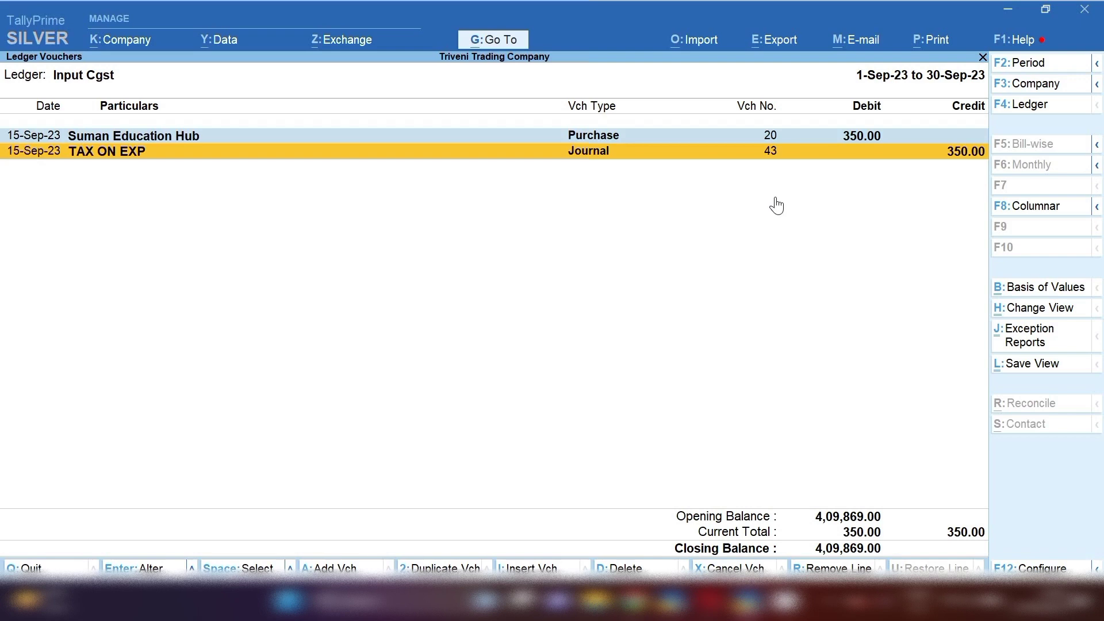
pyautogui.press('Escape')
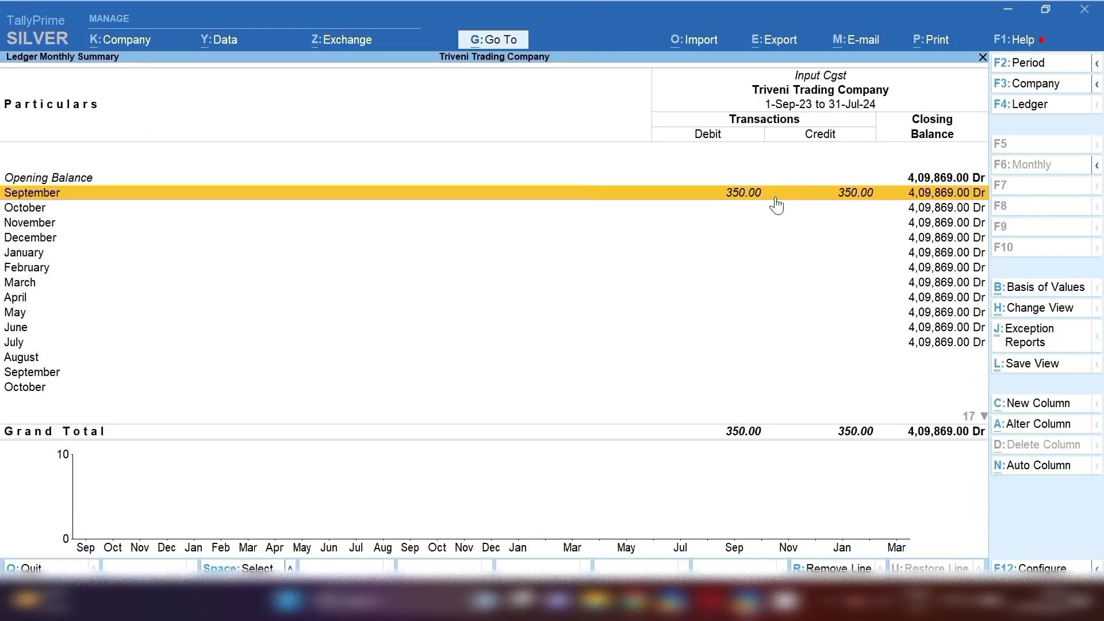
pyautogui.press('Escape')
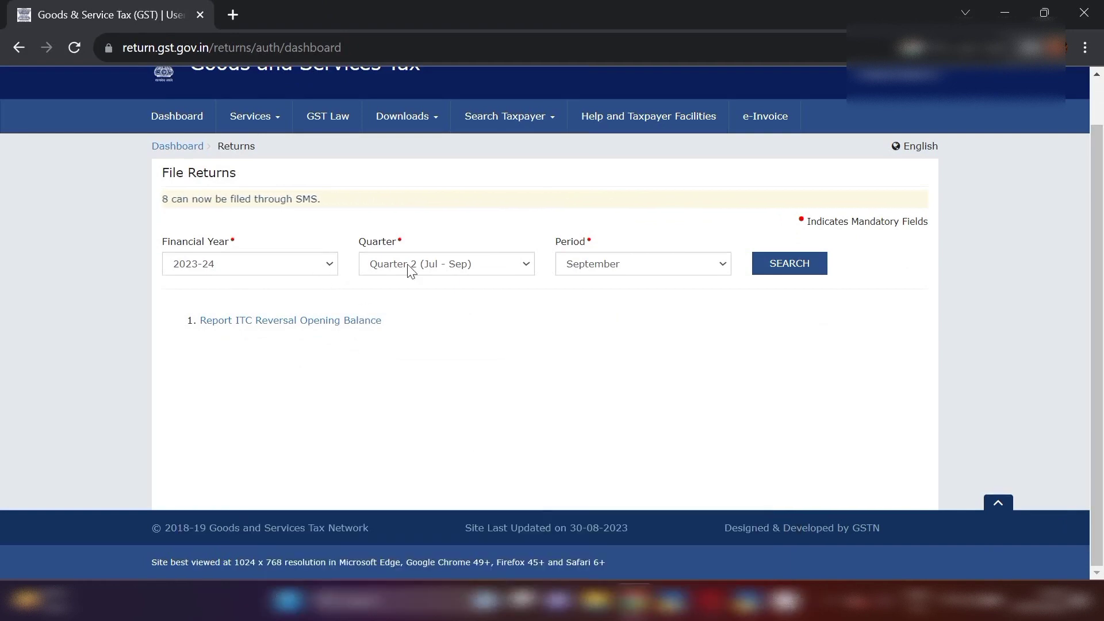
# On the GST portal, search for the 2023-24 returns of Quarter 1 (Apr - Jun), period May.
pyautogui.click(426, 266)
pyautogui.click(475, 284)
pyautogui.click(620, 278)
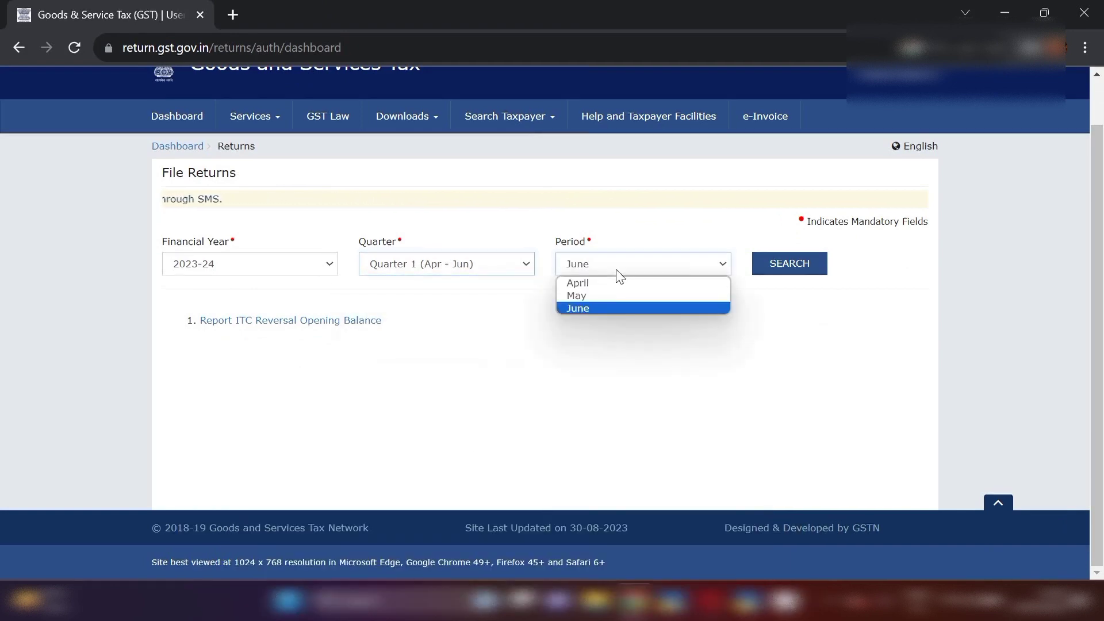
pyautogui.click(604, 298)
pyautogui.click(789, 263)
# Open the filed GSTR-3B monthly return for May and locate the 4. Eligible ITC section.
pyautogui.scroll(-4, 1102, 347)
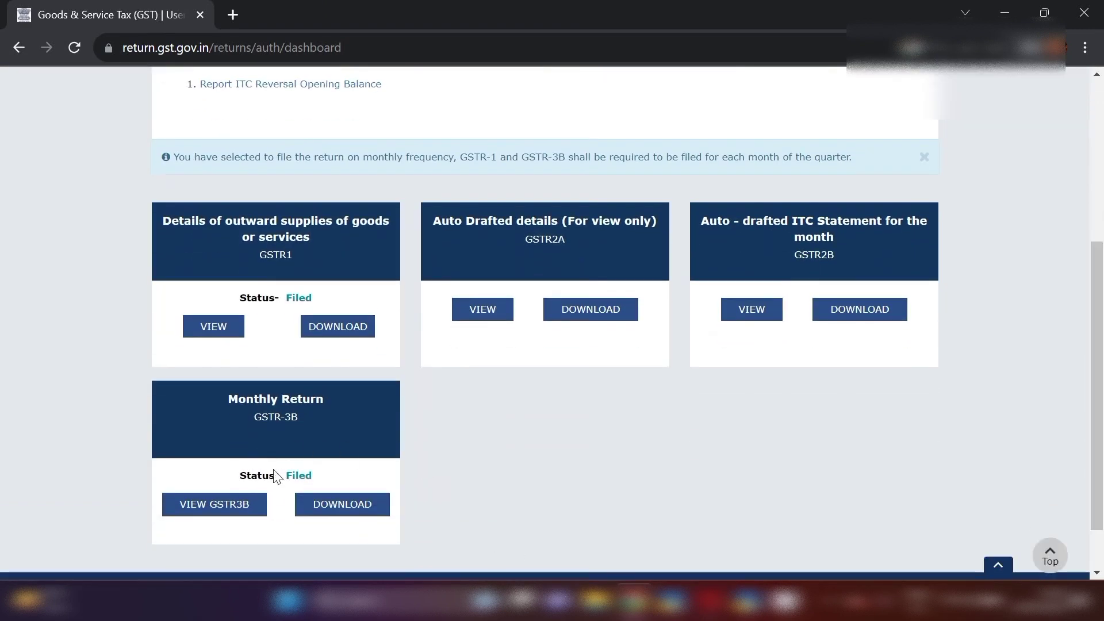
pyautogui.click(322, 447)
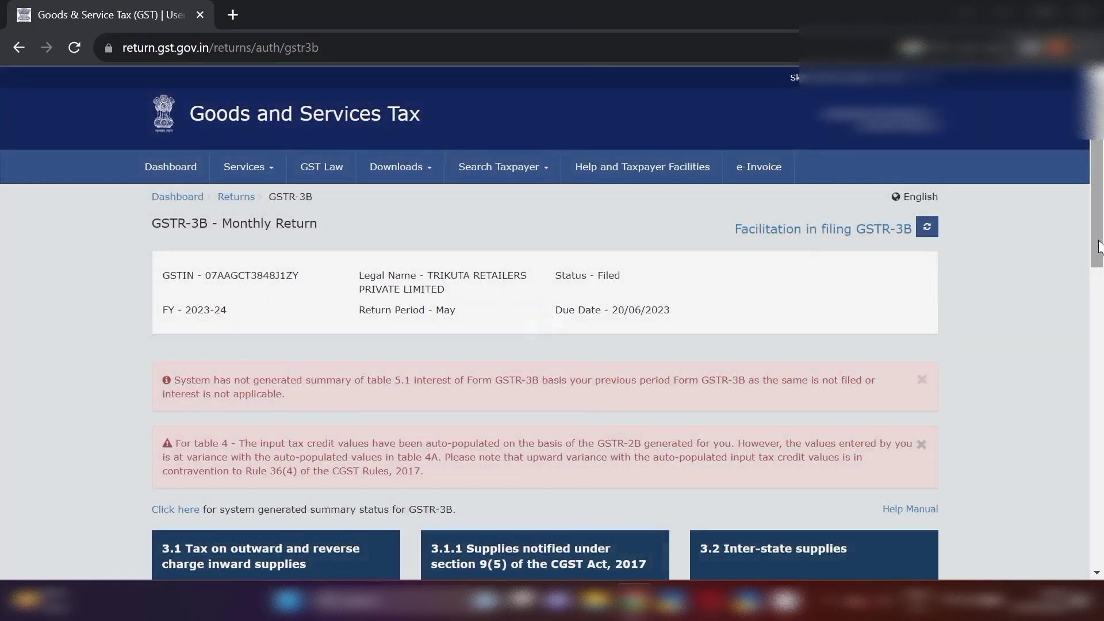
pyautogui.moveTo(1100, 246); pyautogui.dragTo(1094, 380)
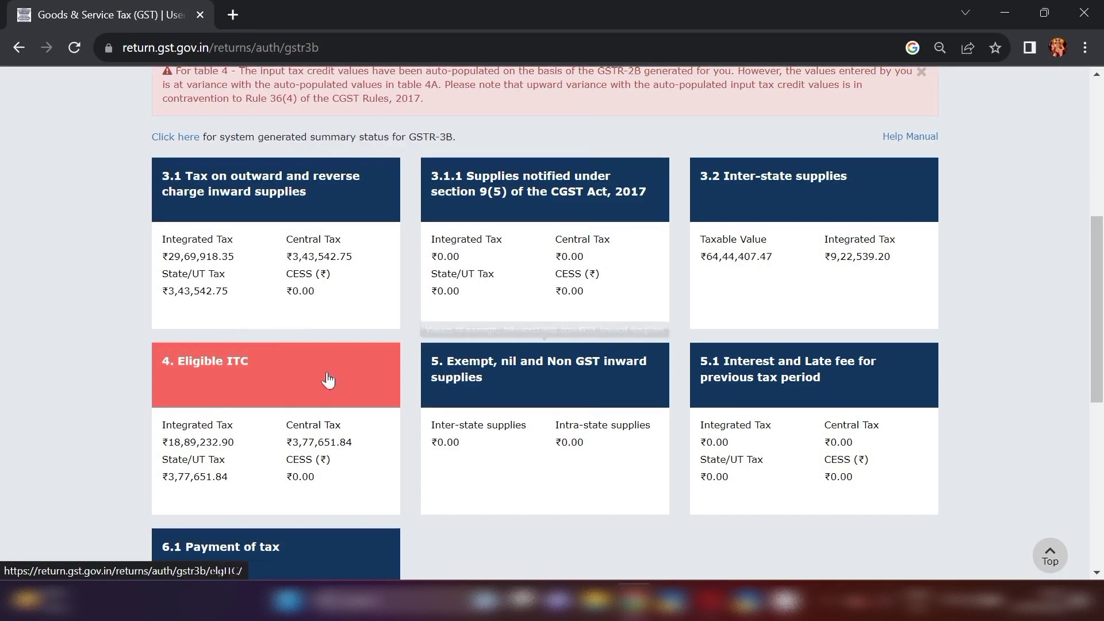
# Open the 4. Eligible ITC table of GSTR-3B and examine the ITC Available, ITC Reversed and Other Details rows.
pyautogui.click(233, 384)
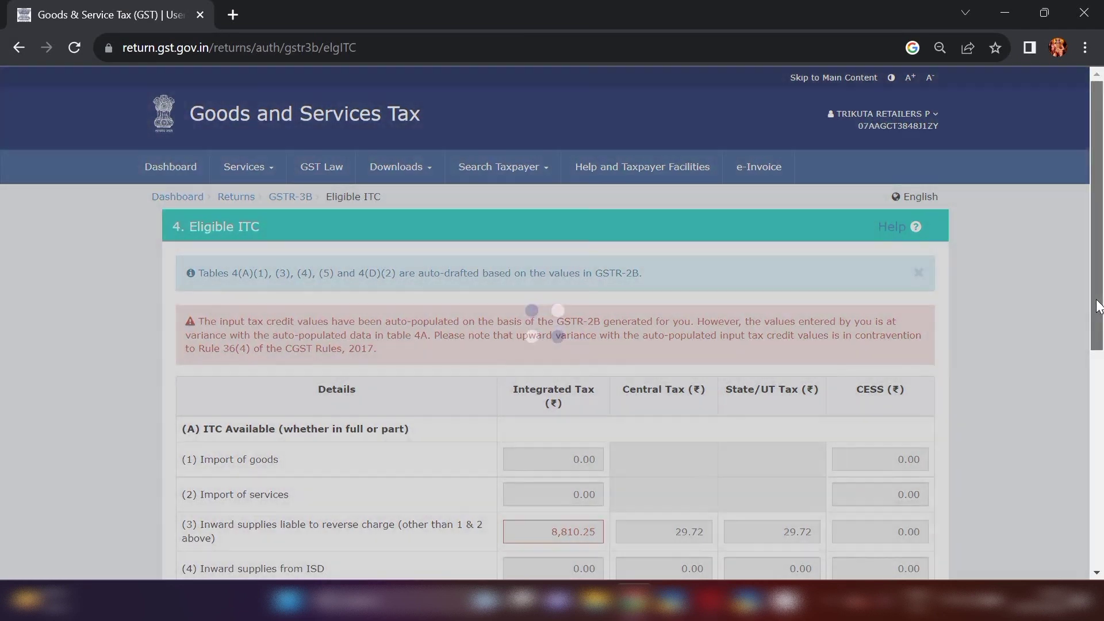
pyautogui.scroll(-5, 1098, 452)
pyautogui.scroll(-1, 1095, 451)
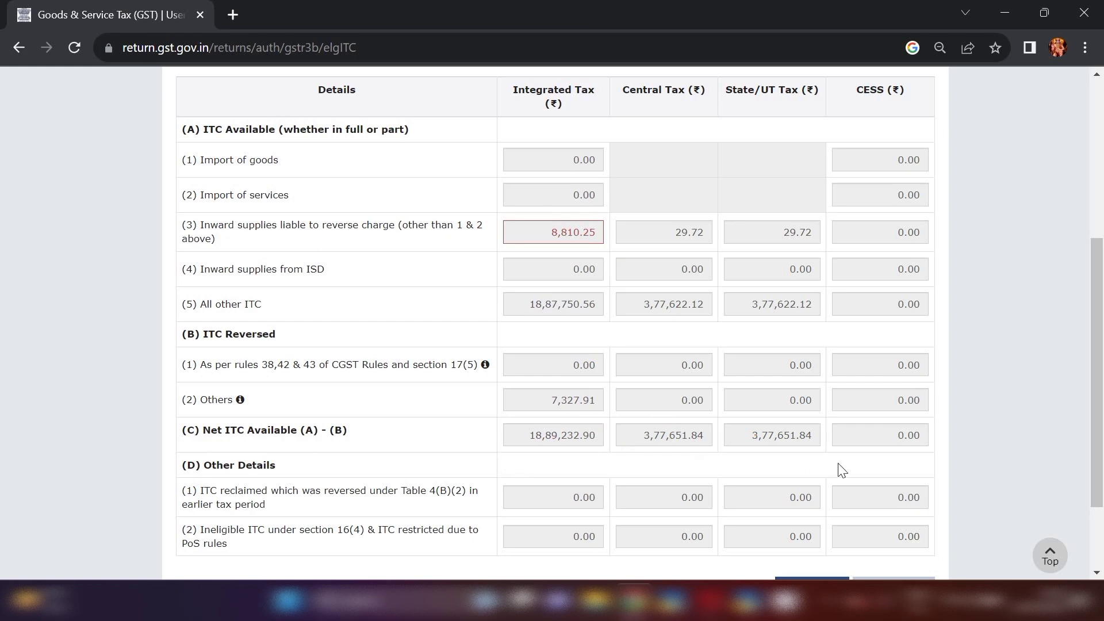
pyautogui.moveTo(1096, 436); pyautogui.dragTo(1092, 495)
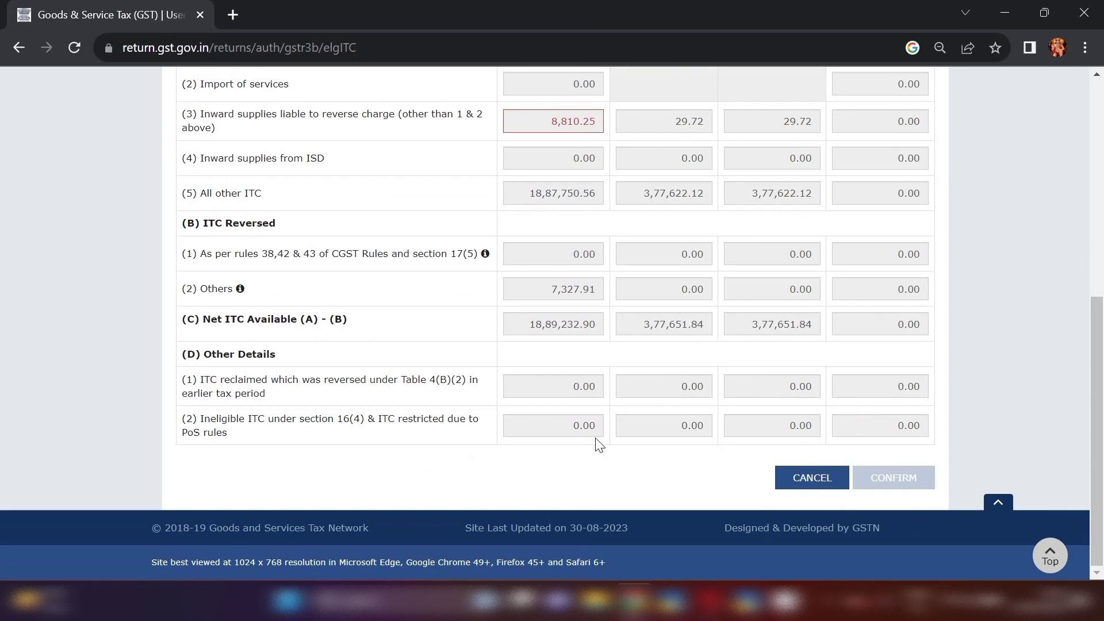
pyautogui.moveTo(1097, 378); pyautogui.dragTo(1103, 266)
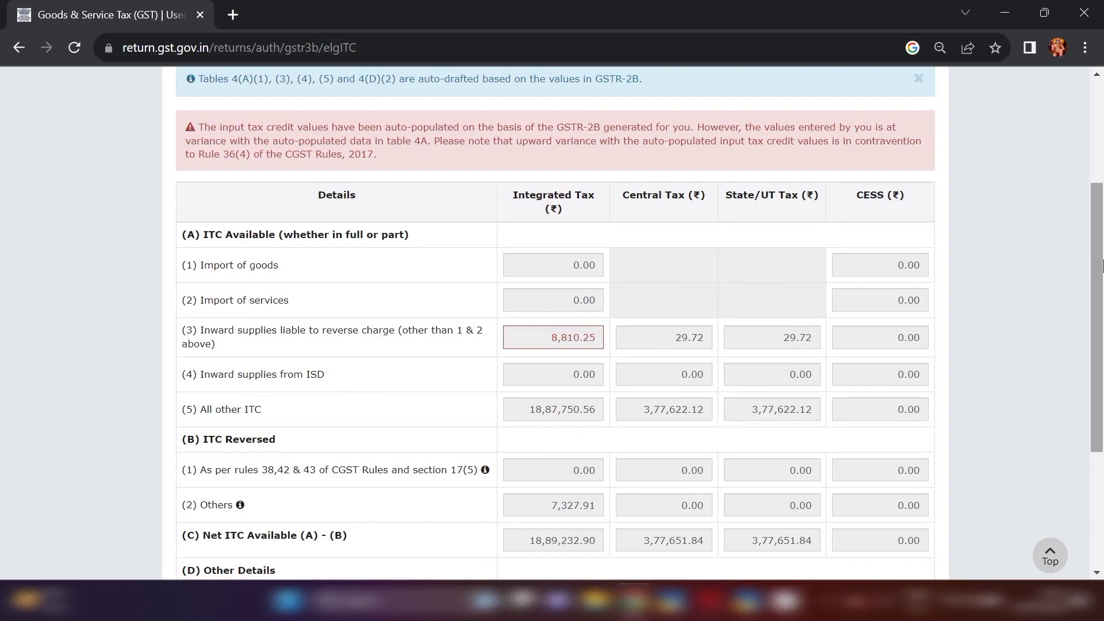
pyautogui.click(965, 602)
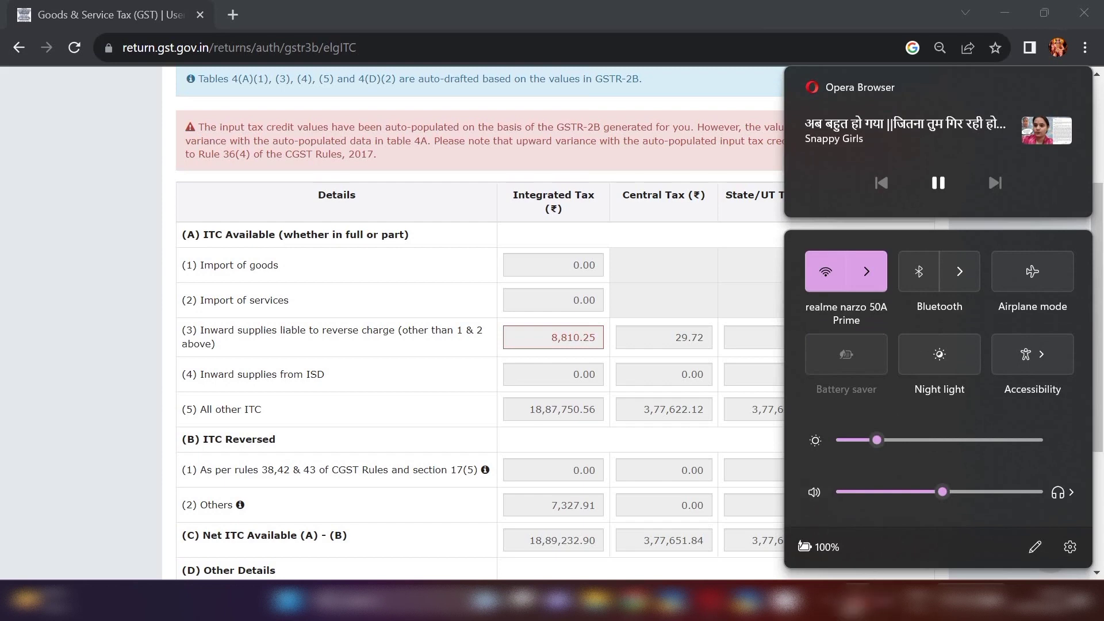
pyautogui.click(825, 598)
pyautogui.rightClick(796, 549)
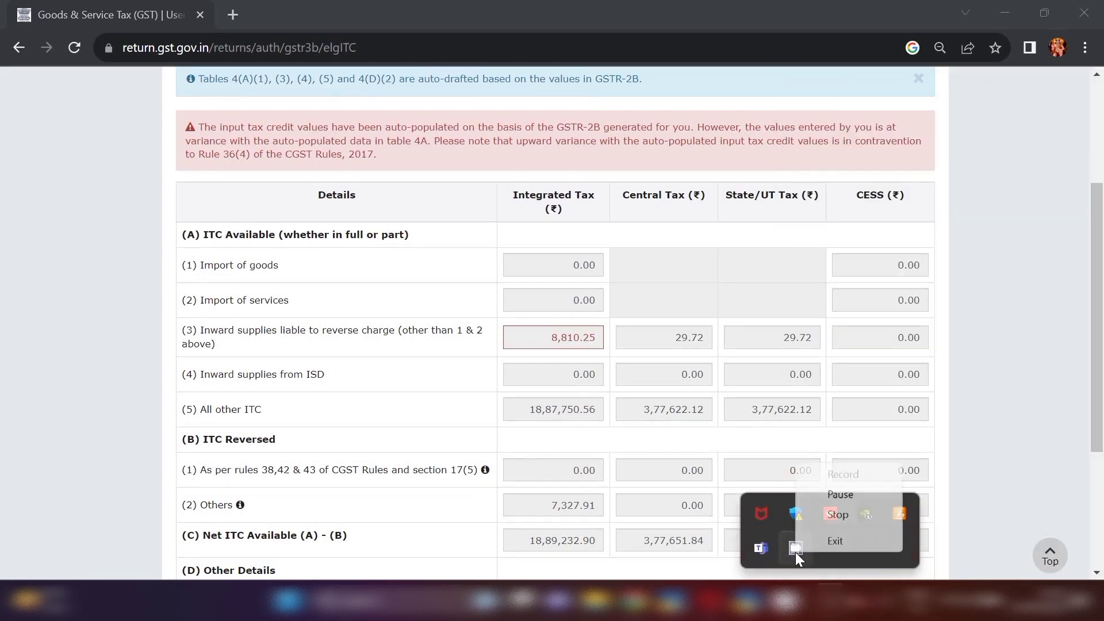